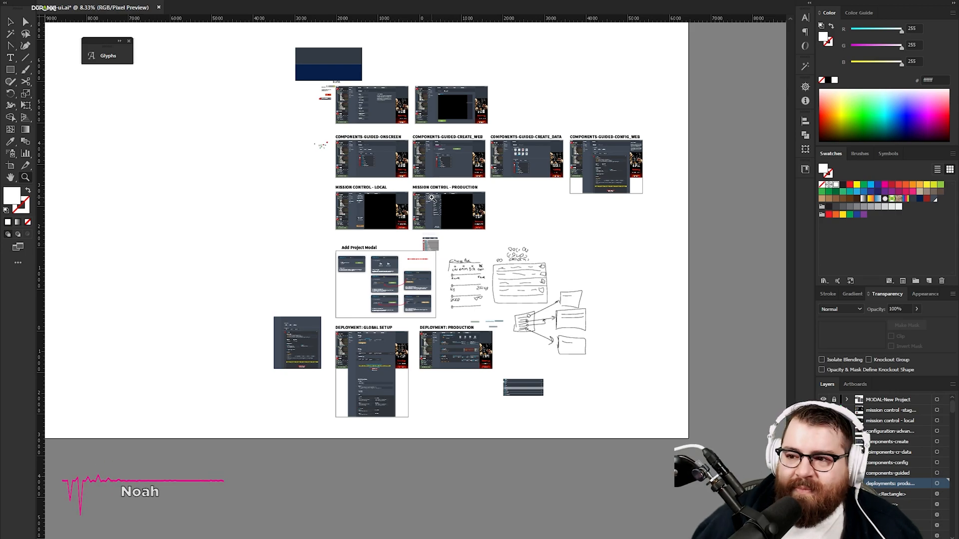
- Look over the existing mockups for setup, components, mission control and the project modal, ending on the staging deployment screen with its host cards
click(431, 197)
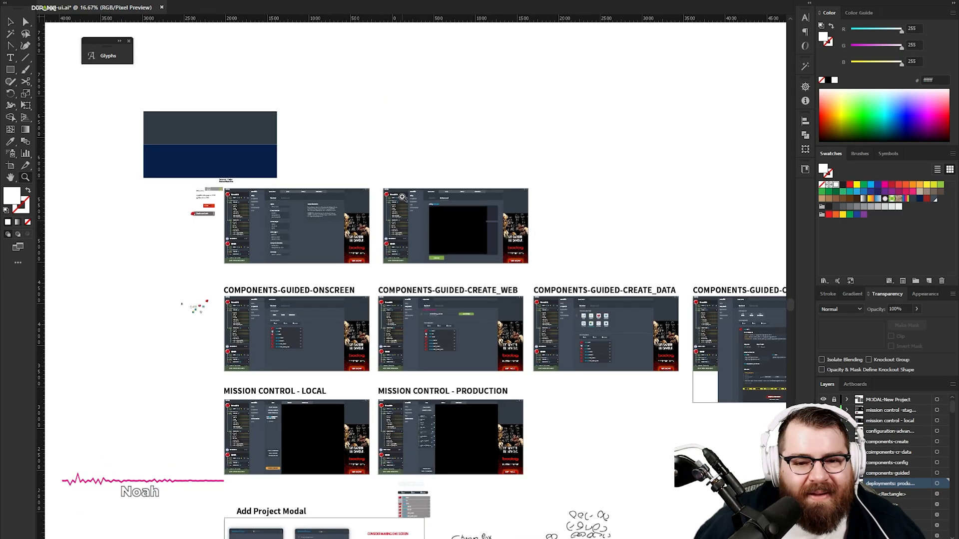
drag(403, 197, 548, 298)
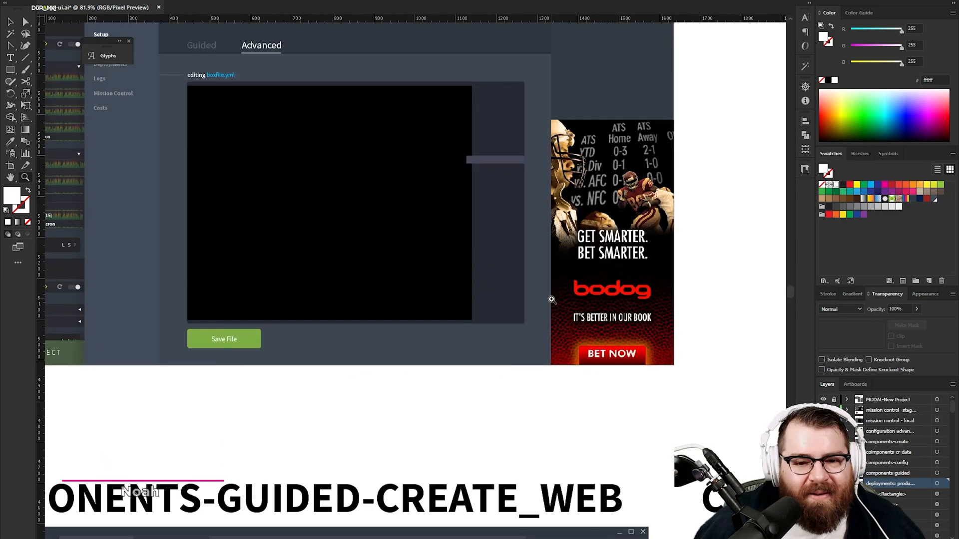
click(300, 210)
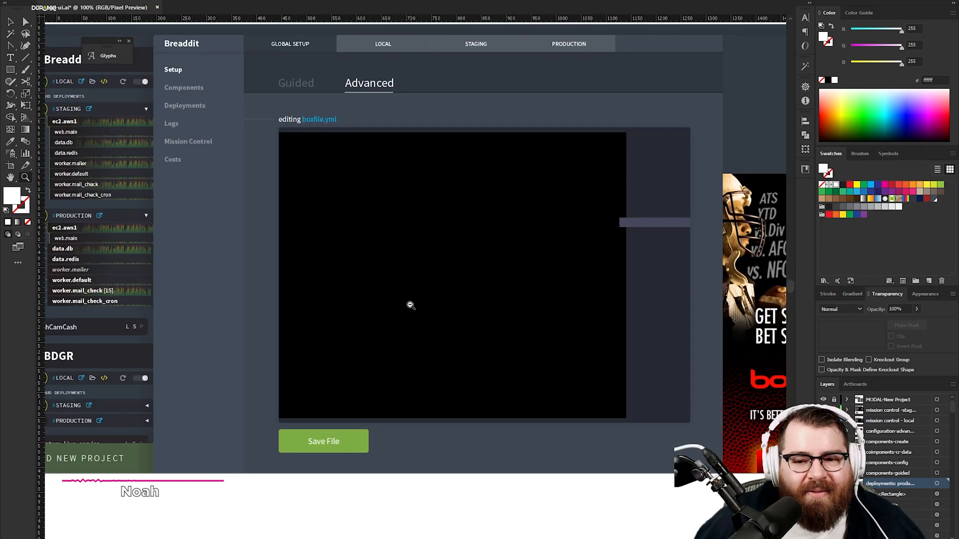
key(ctrl+minus)
key(ctrl+minus)
key(ctrl+minus)
drag(295, 317, 498, 263)
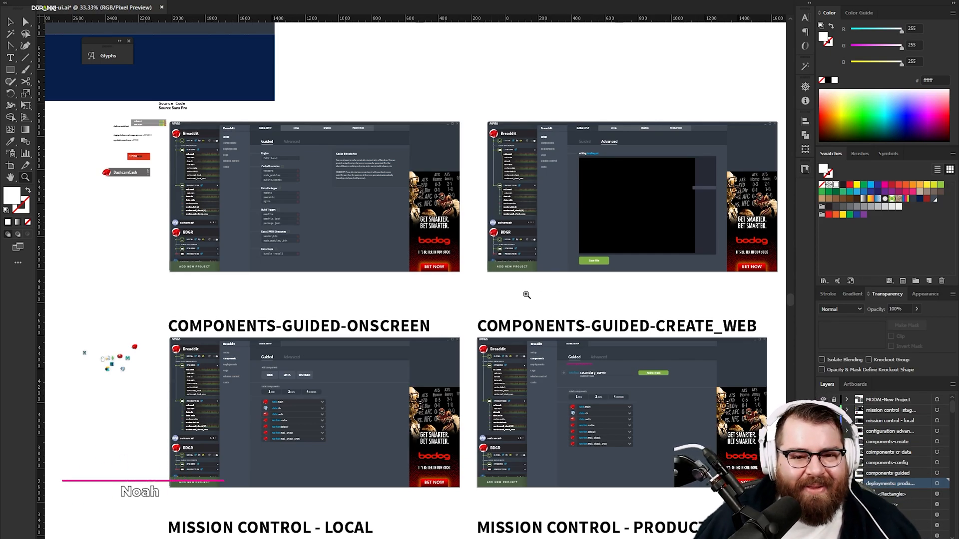
alt+click(499, 420)
alt+click(499, 420)
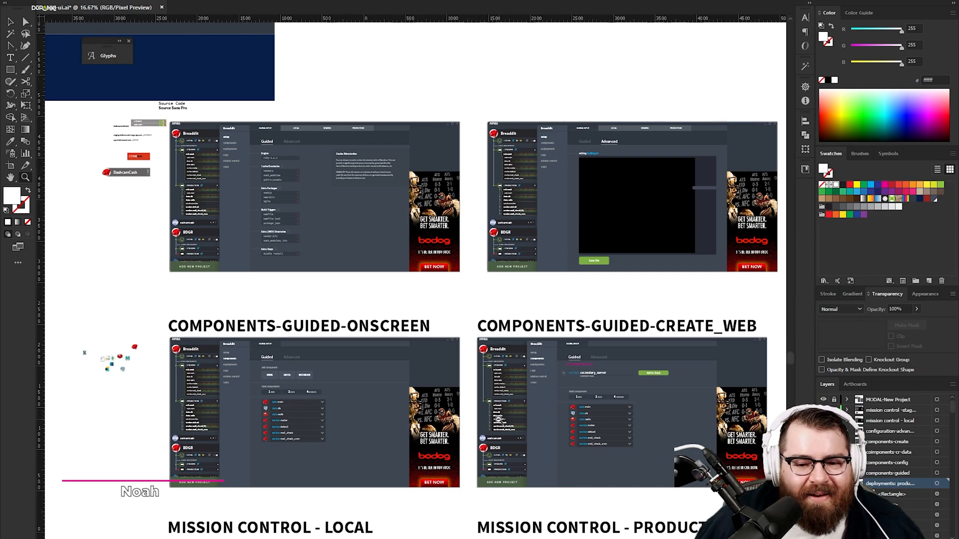
drag(477, 365, 506, 248)
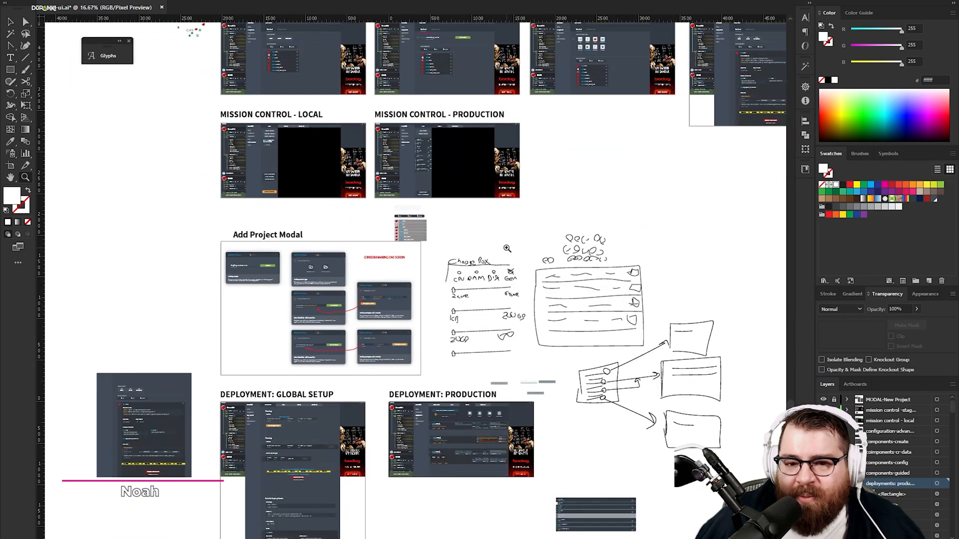
mouse_move(440, 418)
mouse_down()
mouse_move(446, 244)
mouse_move(503, 290)
mouse_move(529, 342)
mouse_up()
scroll(442, 258, up, 3)
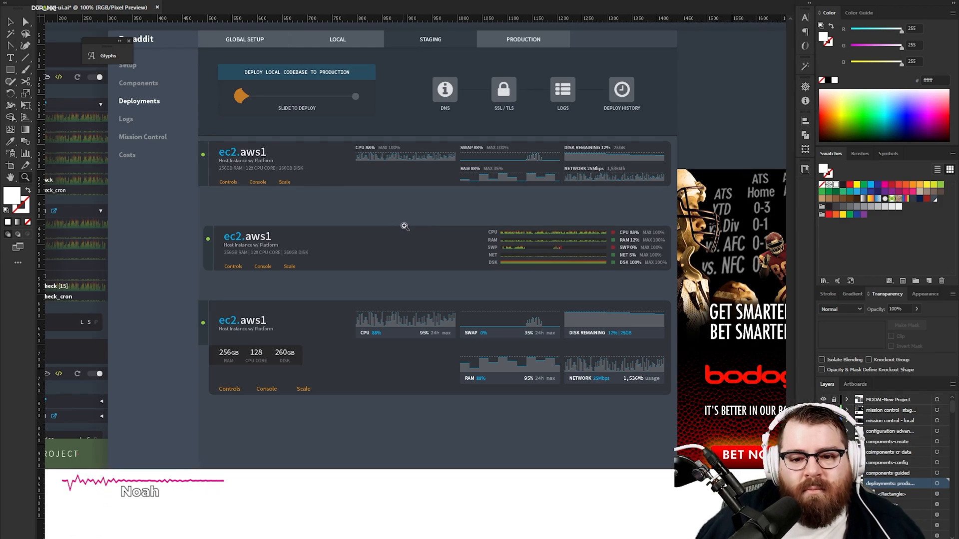
key(ctrl+1)
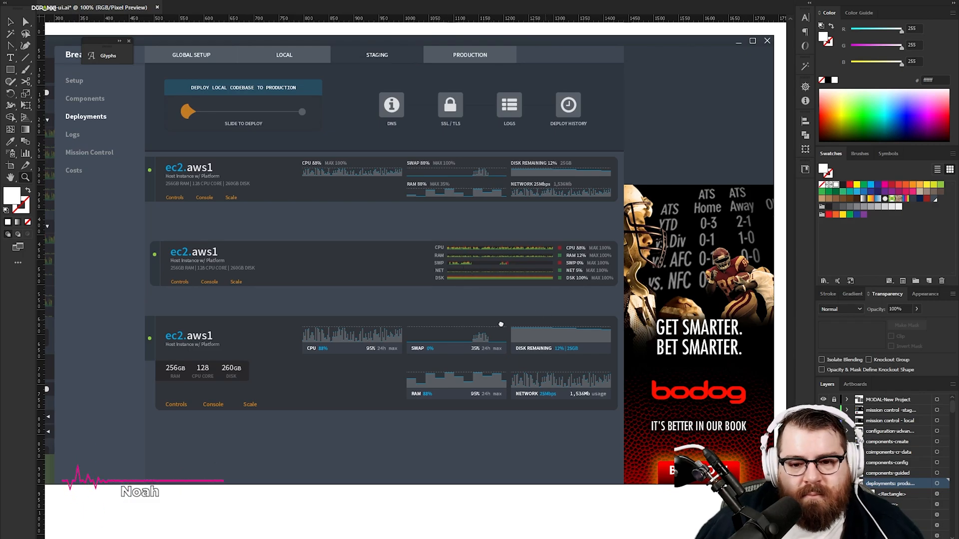
- Sketch a dome-shaped gauge arc with a CPU label inside it, freehand in the blank area above the production deployment mockup
drag(571, 310, 307, 327)
drag(564, 285, 409, 447)
drag(519, 255, 570, 404)
key(b)
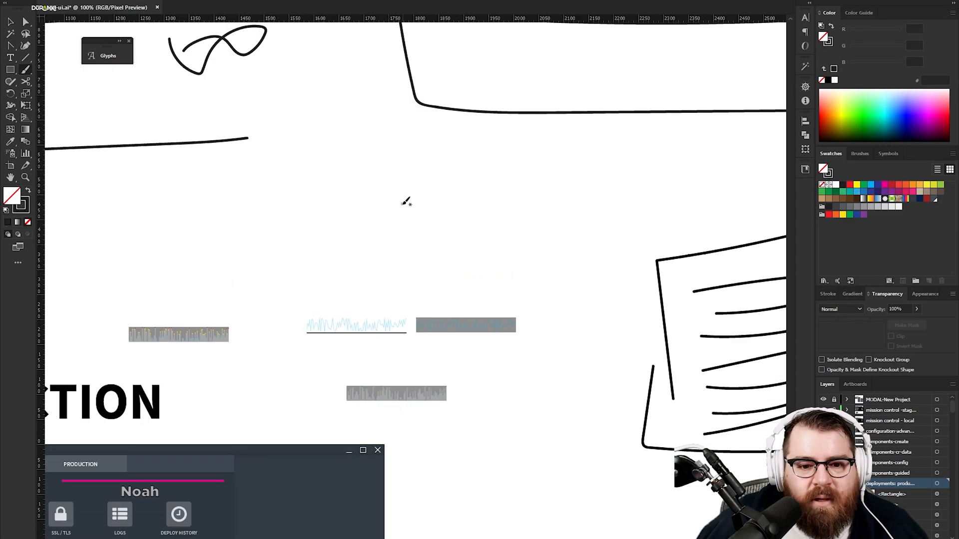
mouse_move(407, 216)
mouse_down()
mouse_move(400, 190)
mouse_move(411, 172)
mouse_move(469, 153)
mouse_move(502, 172)
mouse_move(508, 210)
mouse_move(487, 223)
mouse_up()
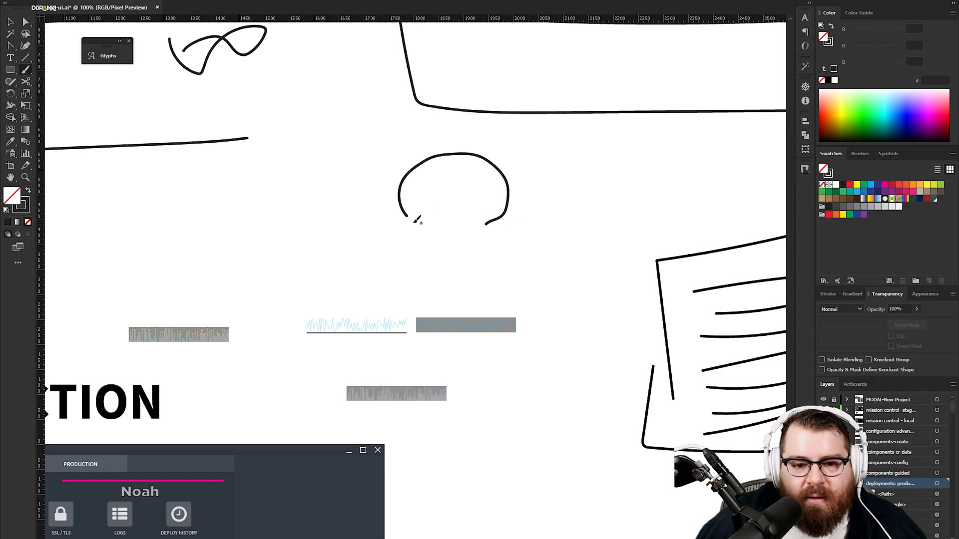
mouse_move(427, 187)
mouse_down()
mouse_move(437, 196)
mouse_move(449, 182)
mouse_move(476, 182)
mouse_up()
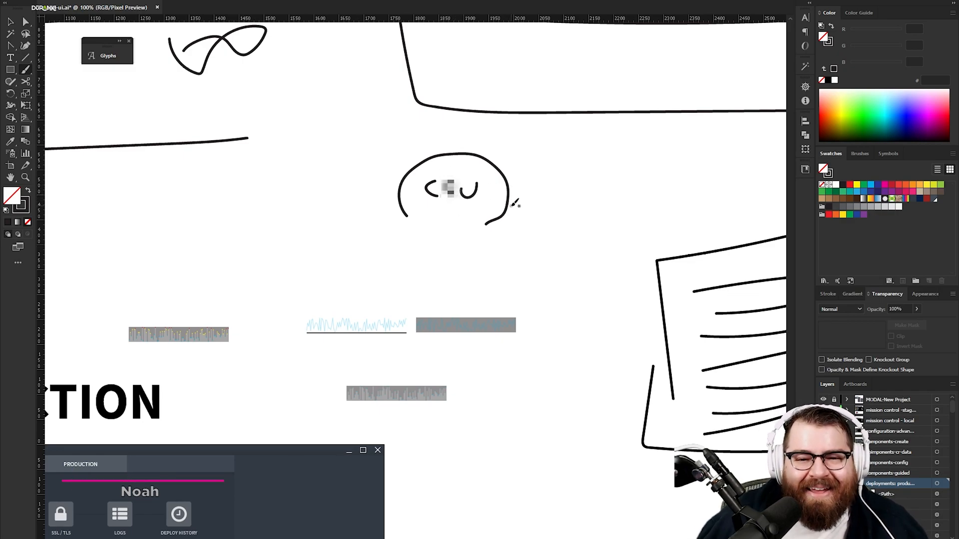
- Add two short tick marks, a progress stroke along the arc and a wavy line across the bottom of the gauge sketch
drag(498, 203, 523, 205)
drag(444, 148, 452, 168)
mouse_move(413, 214)
mouse_down()
mouse_move(449, 157)
mouse_move(407, 214)
mouse_up()
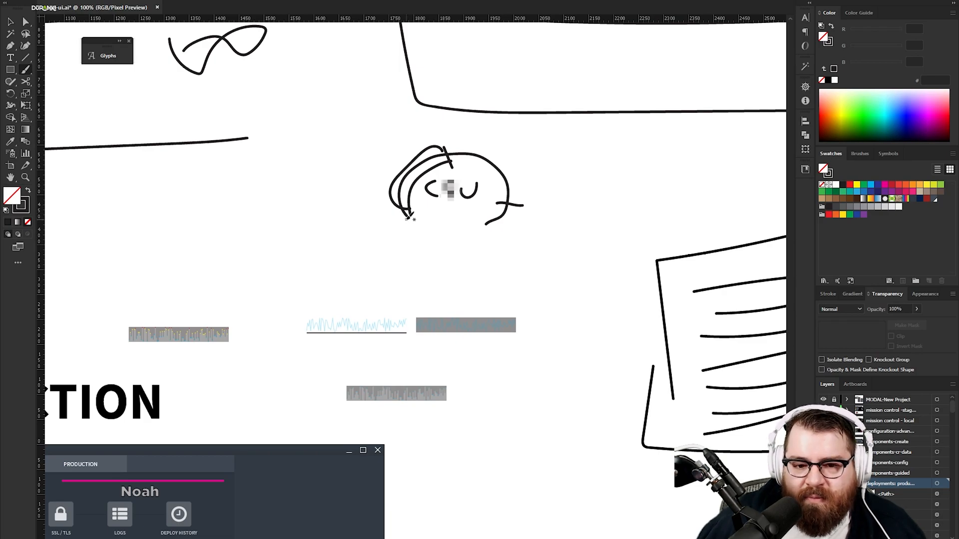
mouse_move(409, 226)
mouse_down()
mouse_move(427, 211)
mouse_move(432, 225)
mouse_move(455, 215)
mouse_move(483, 224)
mouse_up()
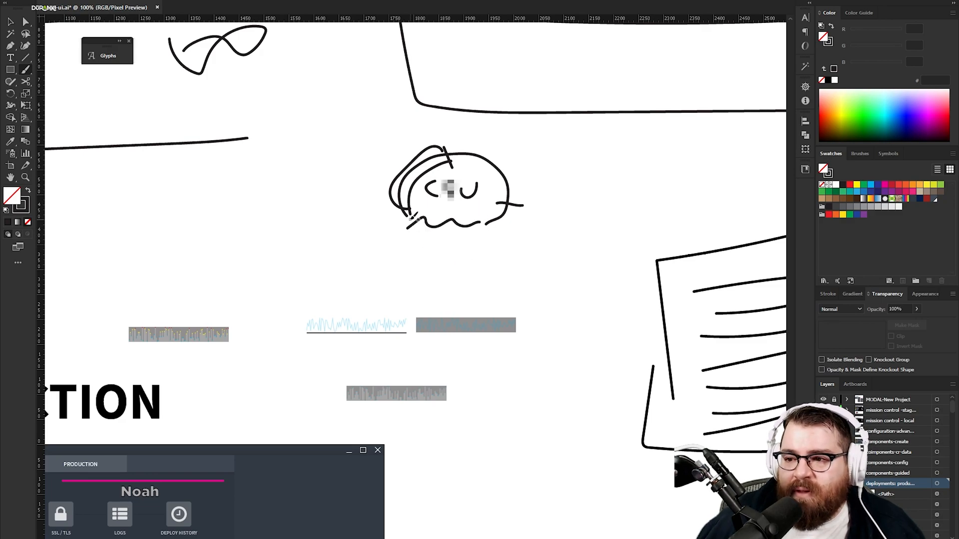
- Return to the staging deployment mockup and examine the ec2.aws1 host cards and their usage graphs
key(z)
drag(411, 218, 620, 46)
drag(576, 253, 486, 422)
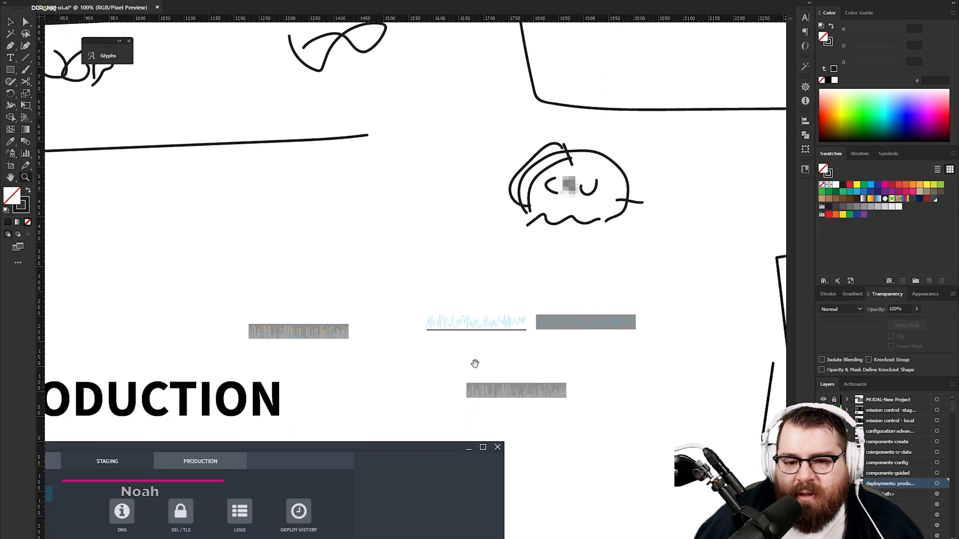
drag(478, 350, 478, 185)
drag(480, 280, 499, 250)
drag(450, 339, 494, 249)
drag(333, 321, 539, 250)
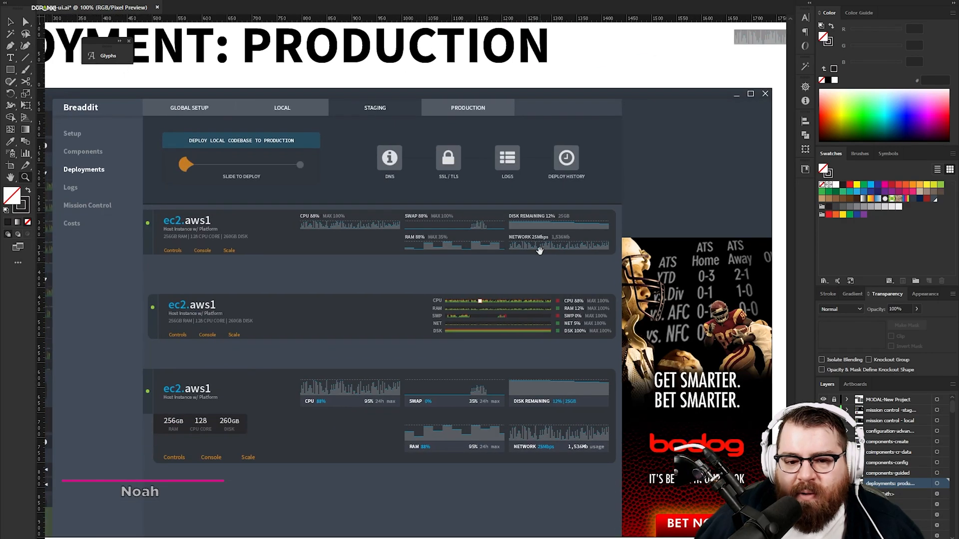
drag(448, 285, 504, 240)
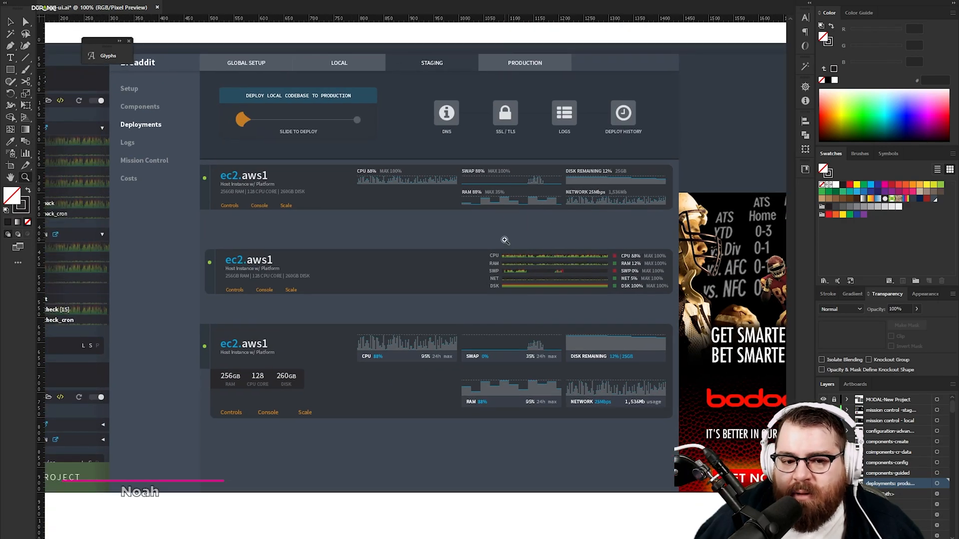
click(351, 306)
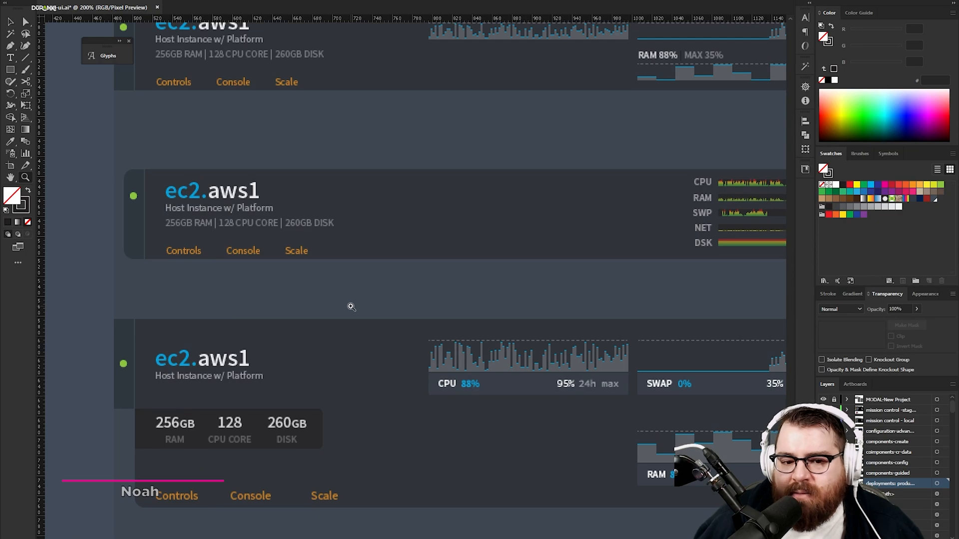
alt+click(472, 292)
alt+click(471, 292)
- Delete the CPU, RAM, SWP, NET and DSK graphs and readouts from the ec2.aws1 card that has the Stats link
click(437, 325)
drag(489, 310, 571, 294)
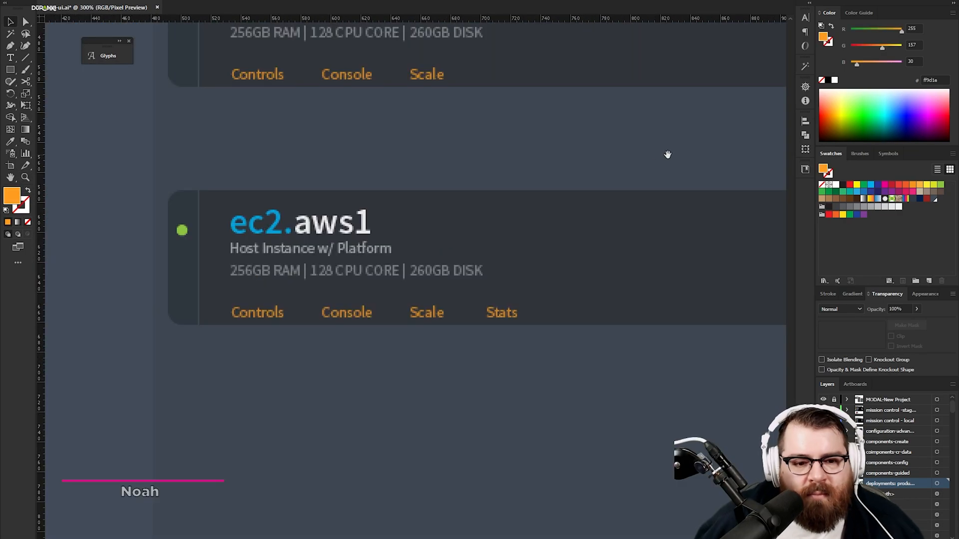
drag(665, 154, 388, 181)
scroll(628, 200, right, 10)
drag(714, 156, 132, 279)
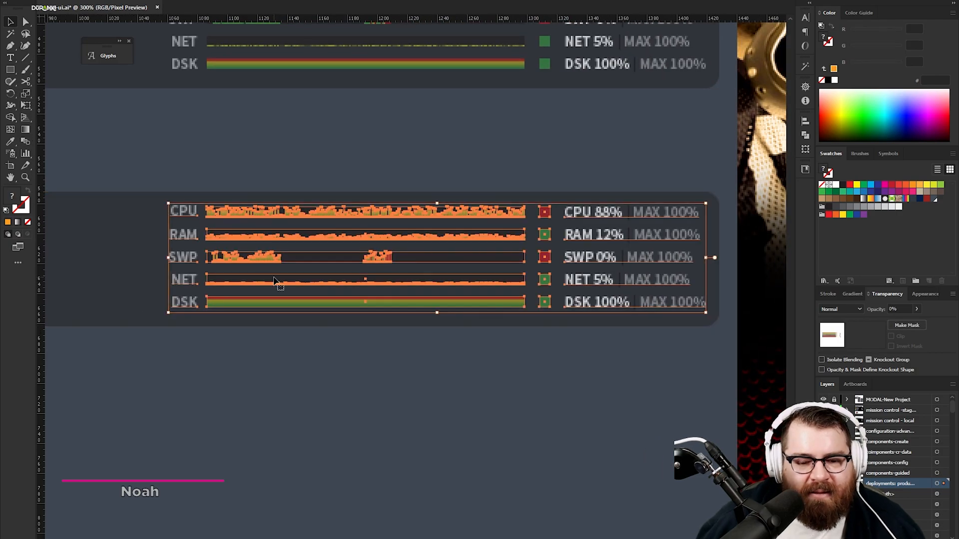
key(Delete)
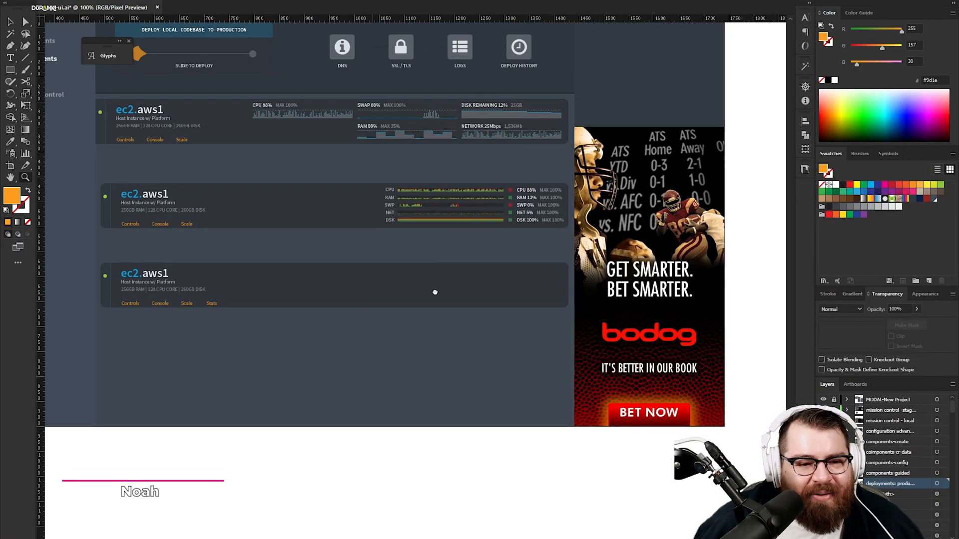
- Resize the white rectangle under the lowest host card to one guide column, about 110 by 70 px
scroll(434, 293, left, 3)
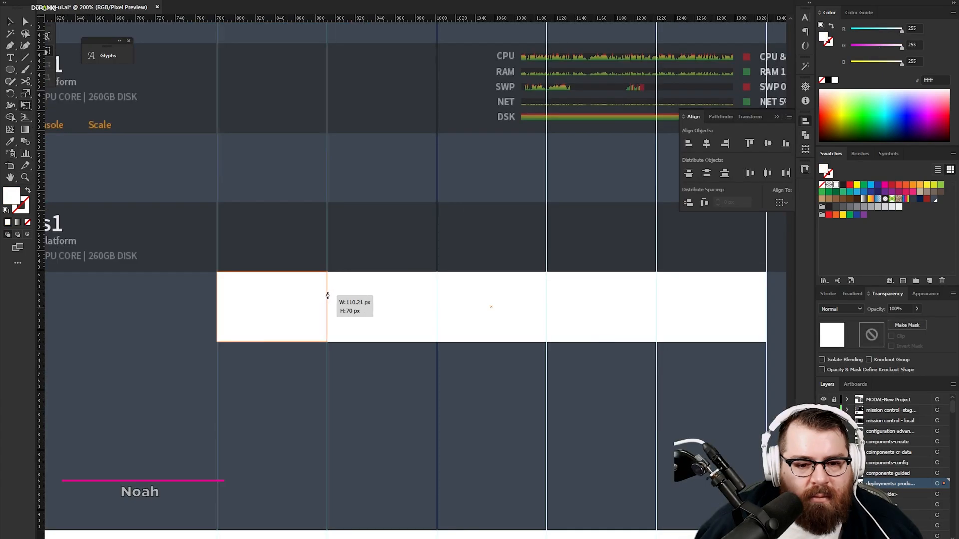
drag(327, 295, 328, 296)
- Scale the CPU gauge up to about 66 by 48 px and move it down within the host card
key(z)
click(316, 254)
click(391, 287)
click(361, 227)
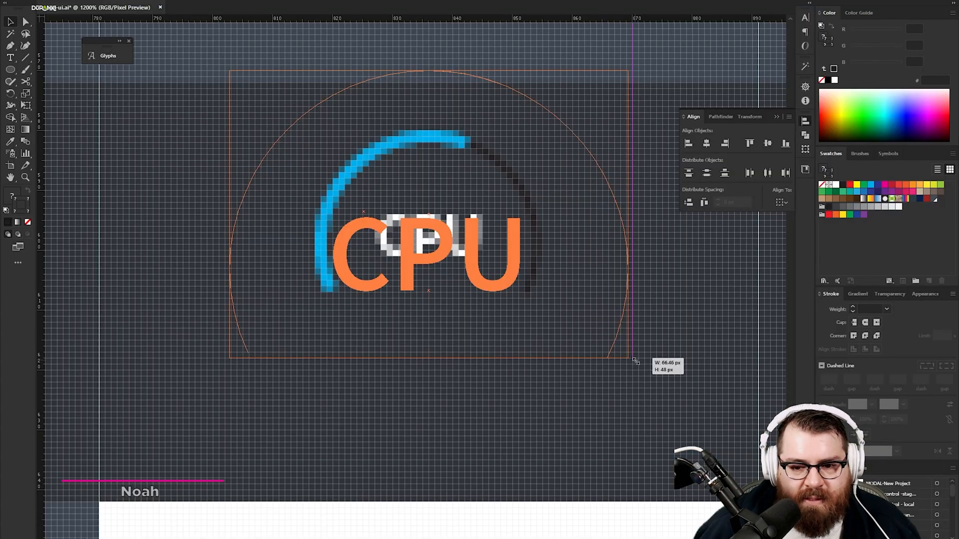
drag(635, 360, 637, 365)
key(shift+Down)
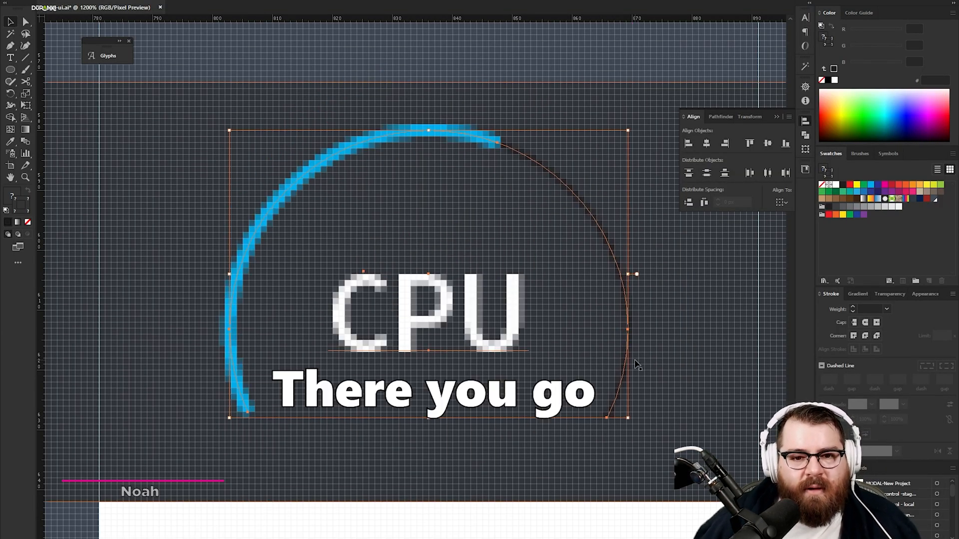
- Draw a short white tick across the gauge's dark arc and a white wavy line beneath it, and preview the artboard as a web export
click(430, 73)
click(578, 258)
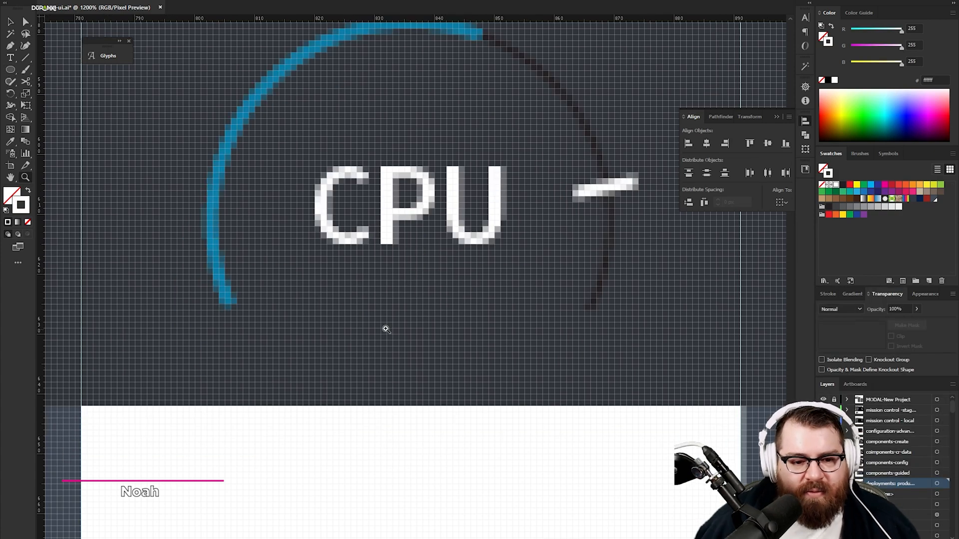
key(p)
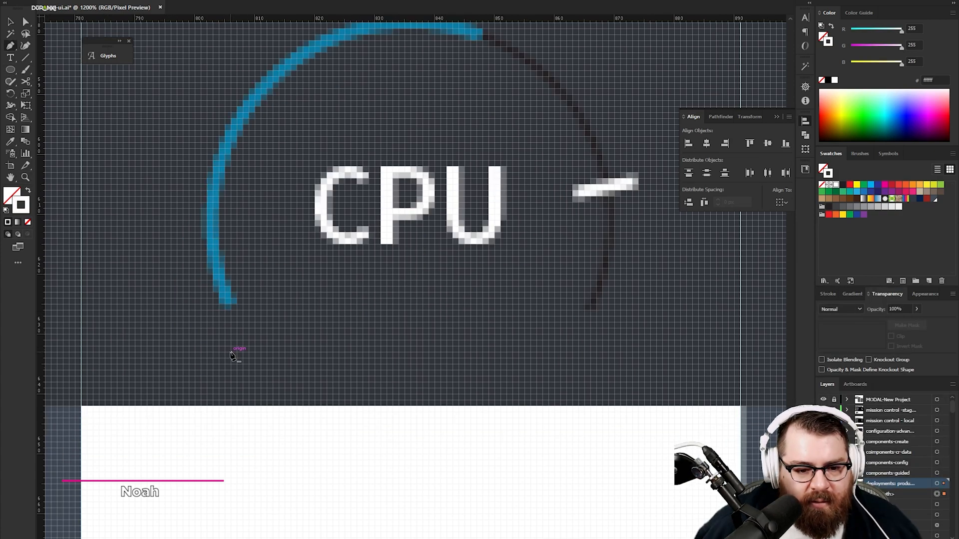
click(230, 354)
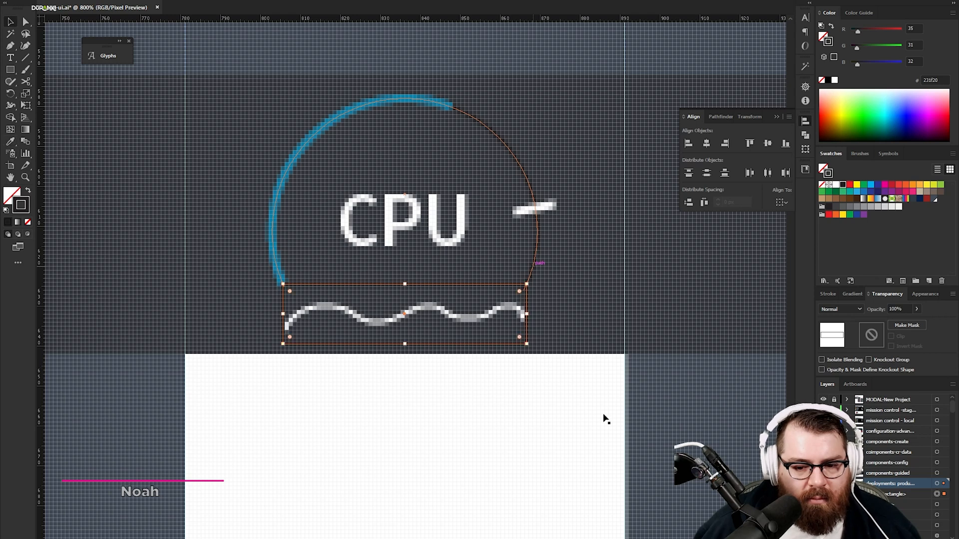
key(ctrl+alt+shift+s)
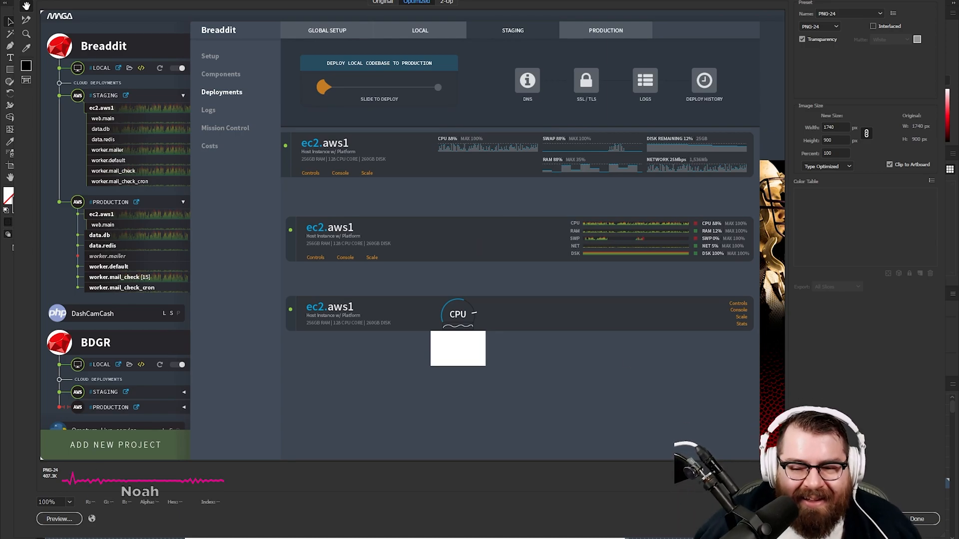
key(Escape)
- Set the font size of the gauge's CPU label to 10 px
key(z)
click(394, 216)
key(v)
click(432, 279)
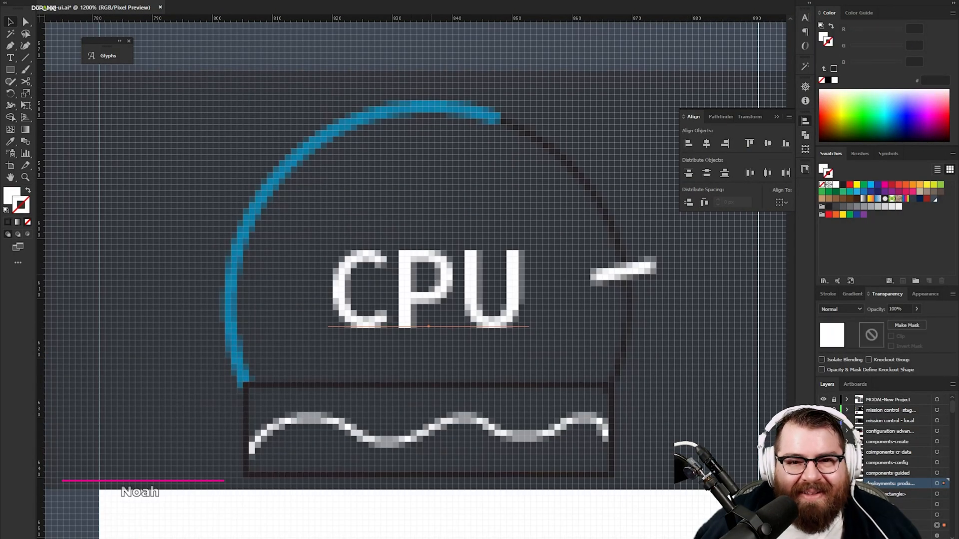
click(496, 0)
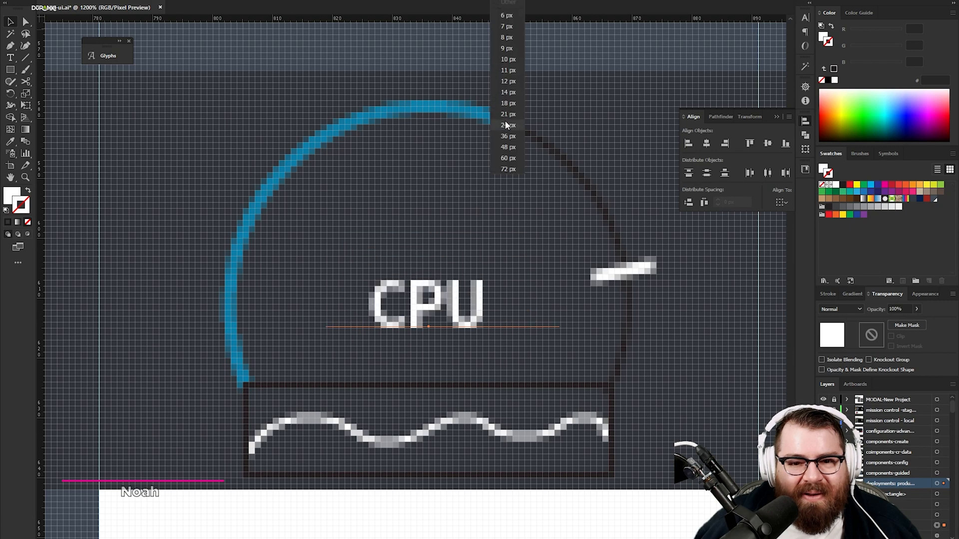
click(508, 64)
- Undo the first repositioning of the CPU label and raise it to about the middle of the gauge arc
drag(455, 216, 456, 216)
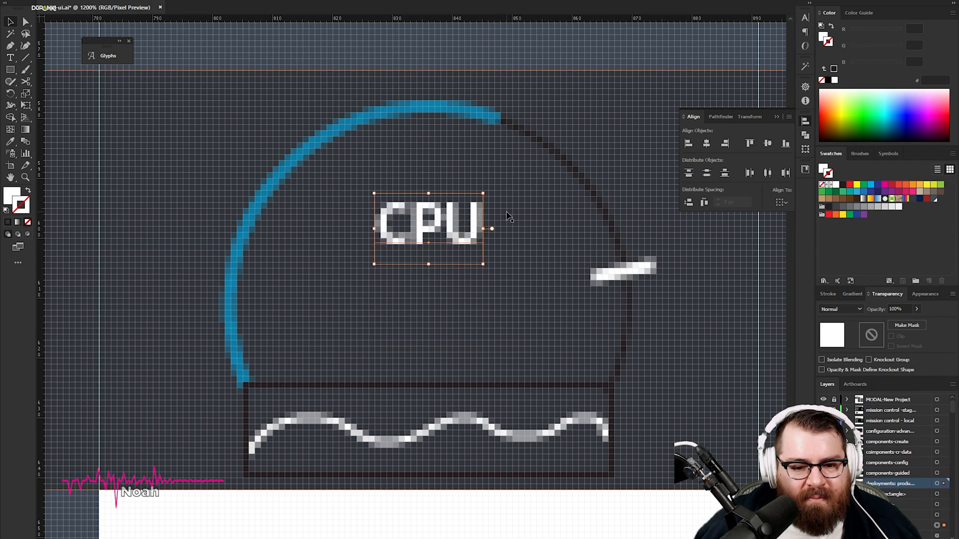
key(ctrl+z)
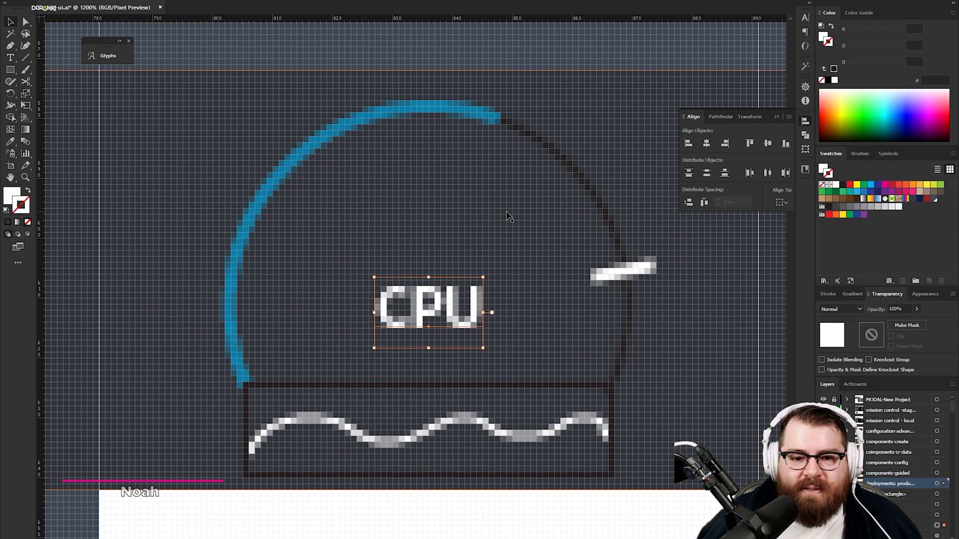
key(shift+Up)
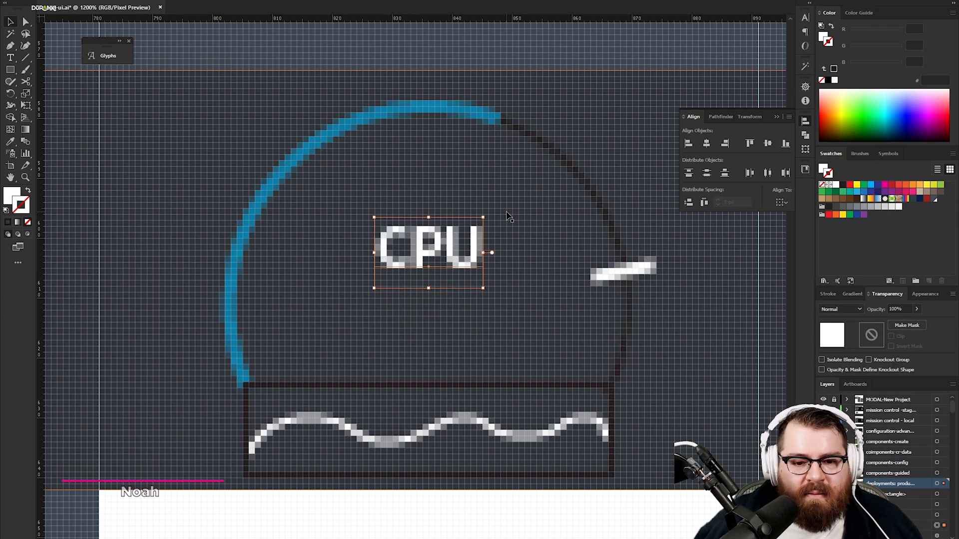
- Move the white wavy line up so it spans the open lower ends of the gauge arc
click(506, 417)
key(shift+Up)
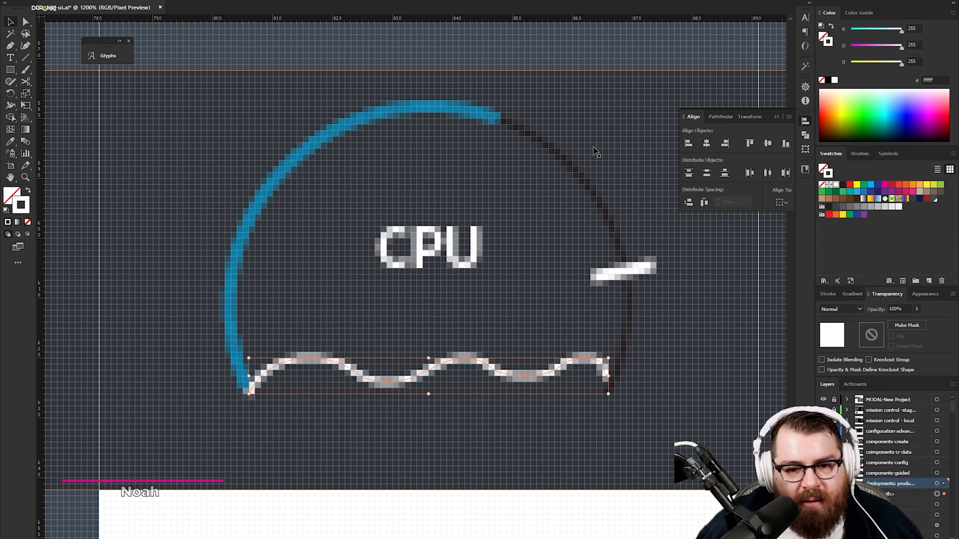
click(618, 128)
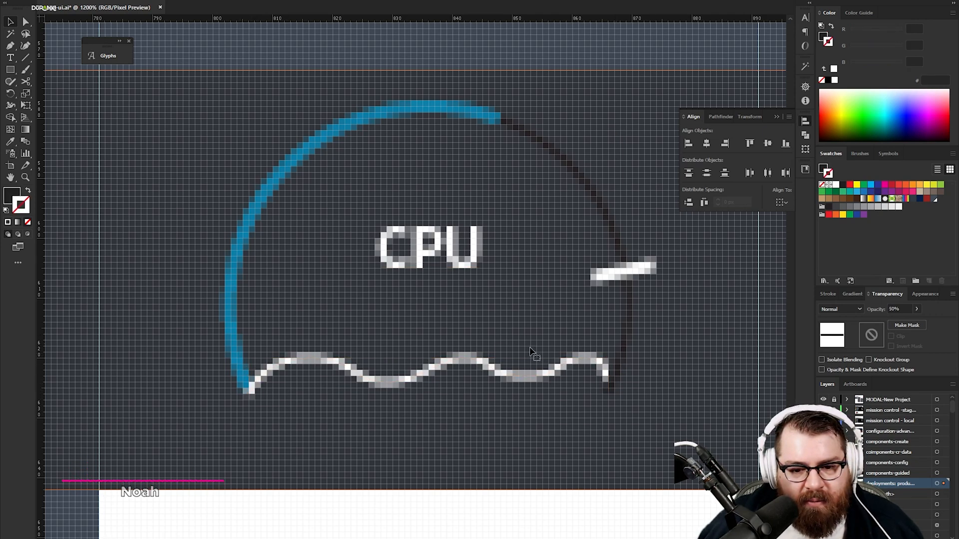
key(ctrl+equal)
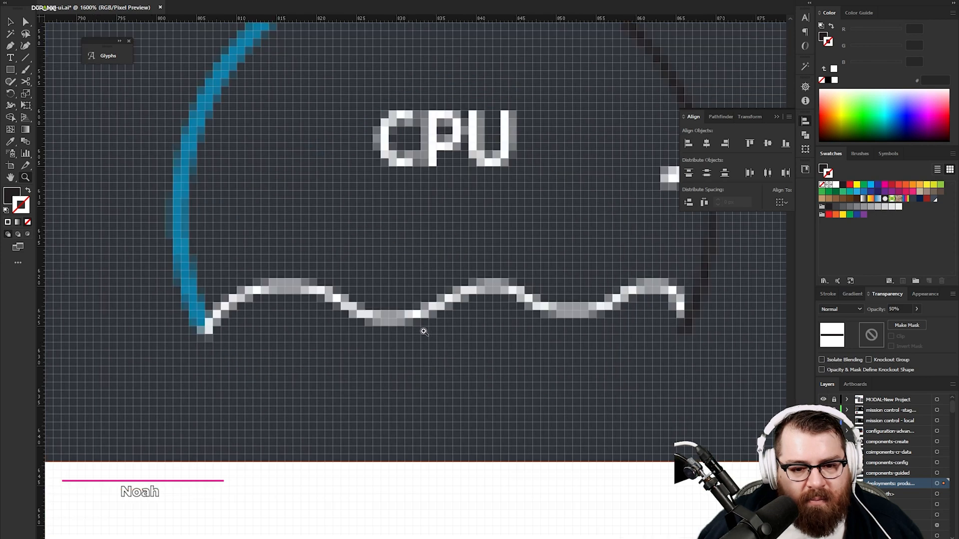
- Select the gauge's white wavy line, then compare the two CPU gauge designs at actual size with nothing selected
click(492, 290)
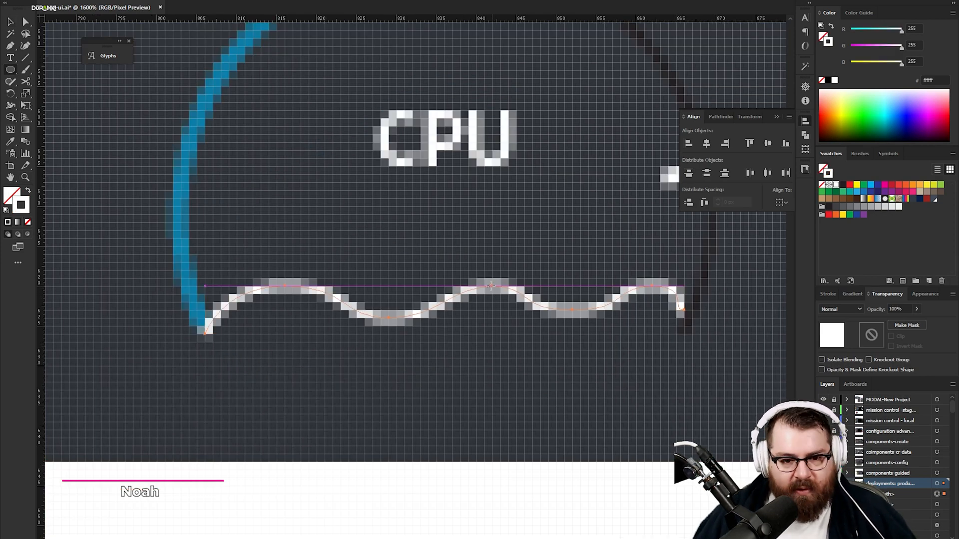
click(504, 339)
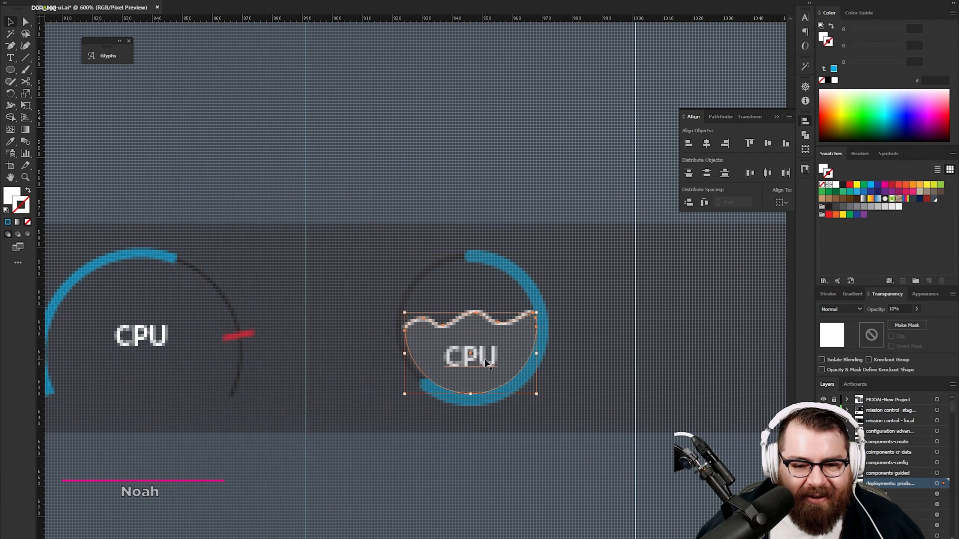
key(ctrl+shift+a)
key(z)
key(ctrl+1)
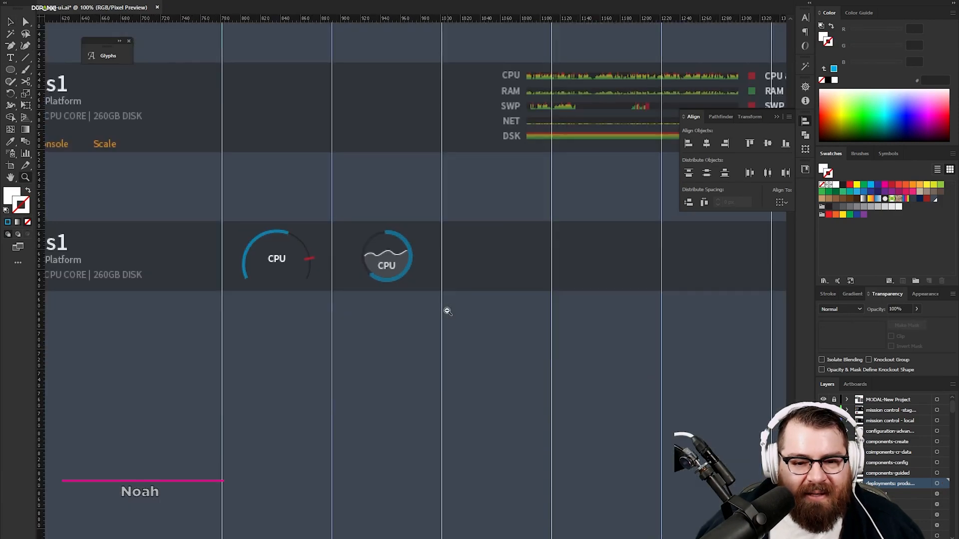
- Tilt the red tick on the circular CPU gauge slightly counterclockwise and move it to the upper-left part of the ring
click(407, 267)
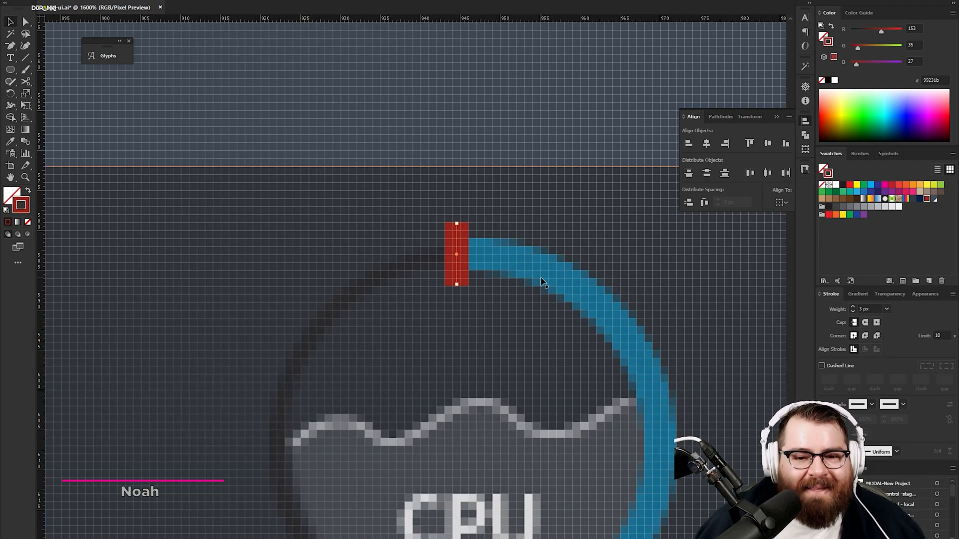
key(e)
drag(471, 217, 467, 196)
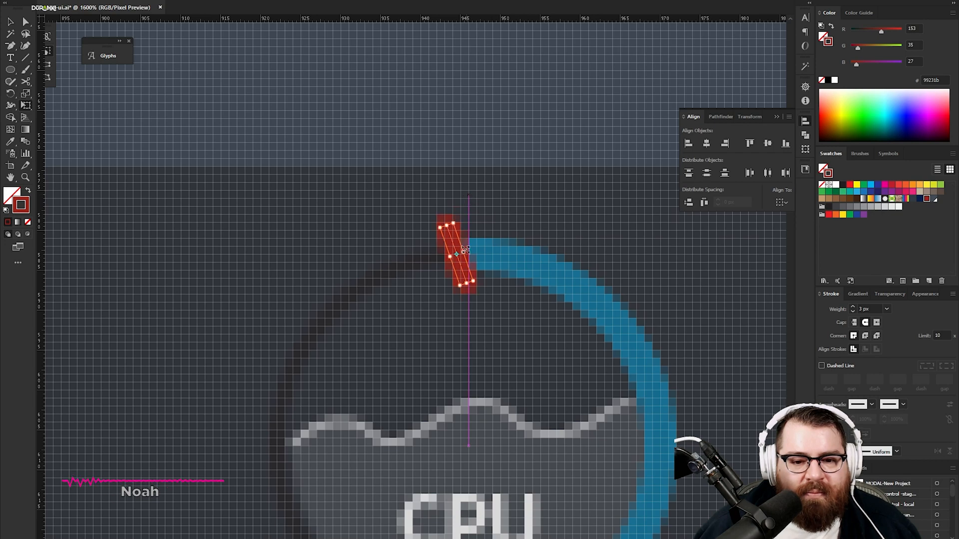
key(v)
drag(463, 274, 279, 320)
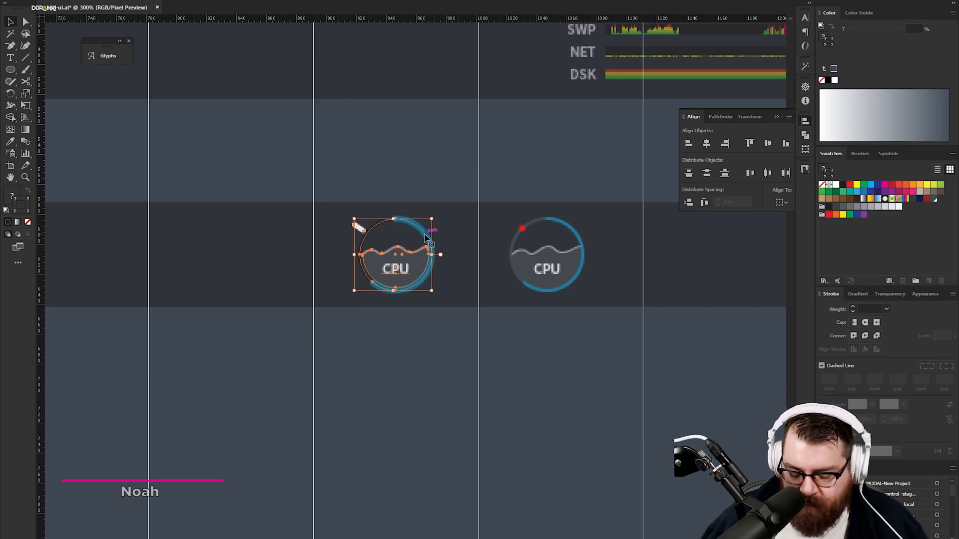
- Delete the older CPU gauge with the tick mark, keeping the version with the red dot
key(Delete)
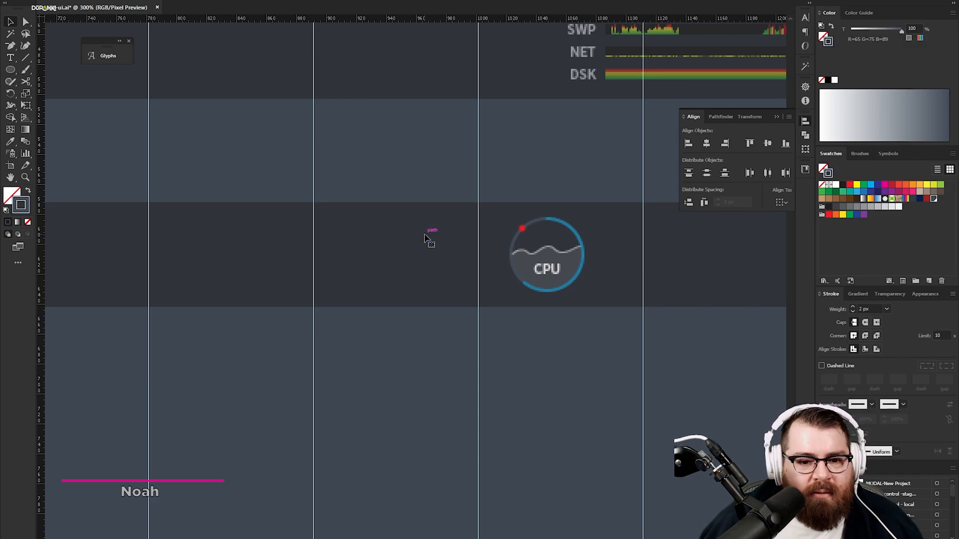
key(z)
click(472, 291)
drag(353, 308, 188, 282)
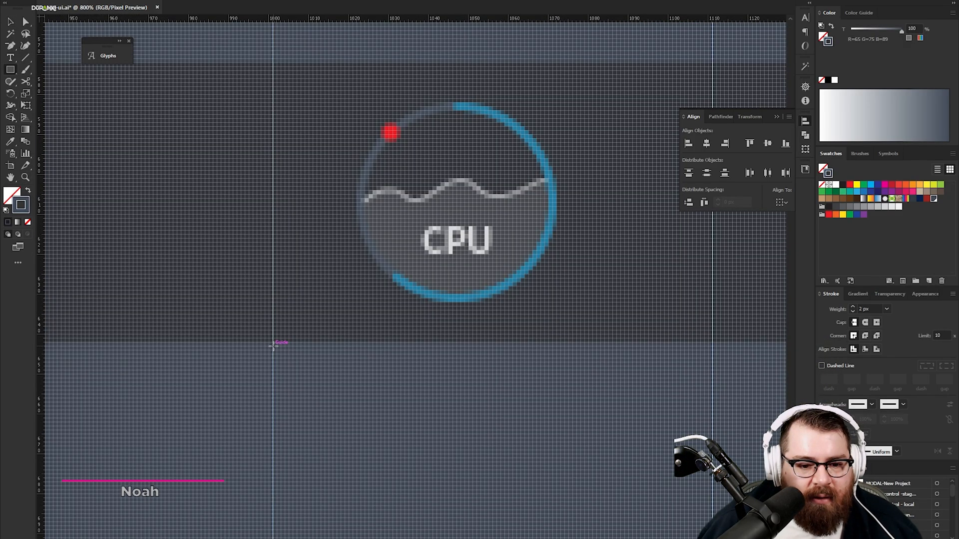
- Draw a rectangle about 110 px wide and 15 px tall between the column guides just below the card and fill it white
drag(274, 346, 712, 406)
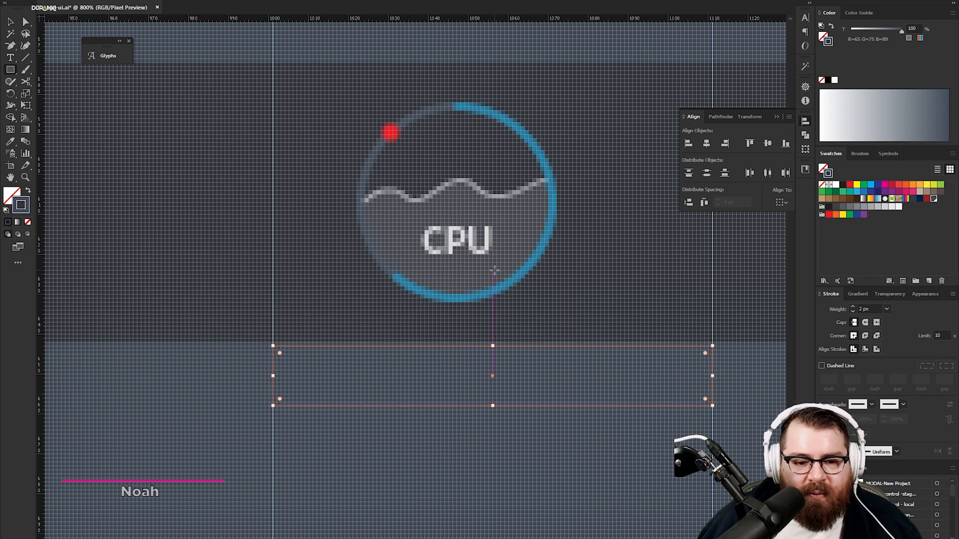
key(shift+x)
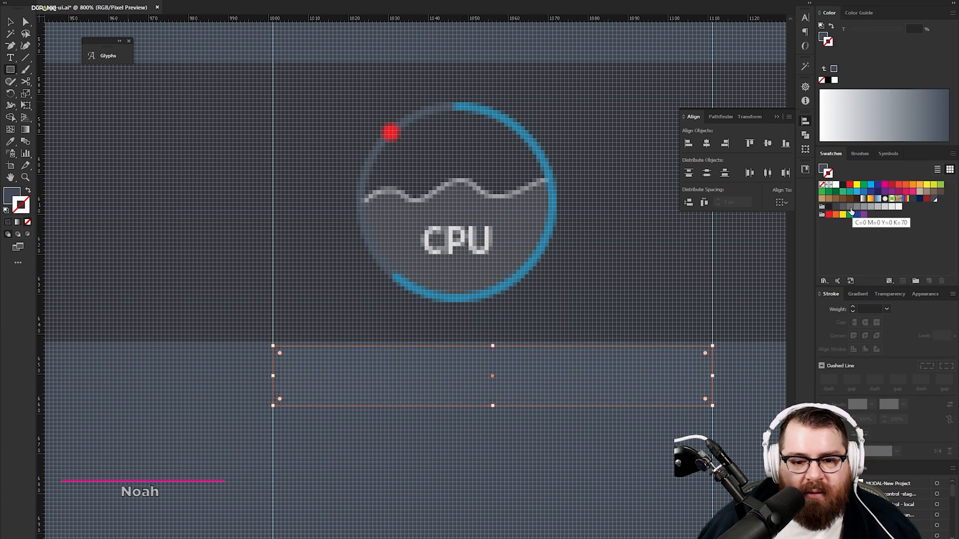
click(835, 185)
key(v)
key(shift+x)
key(slash)
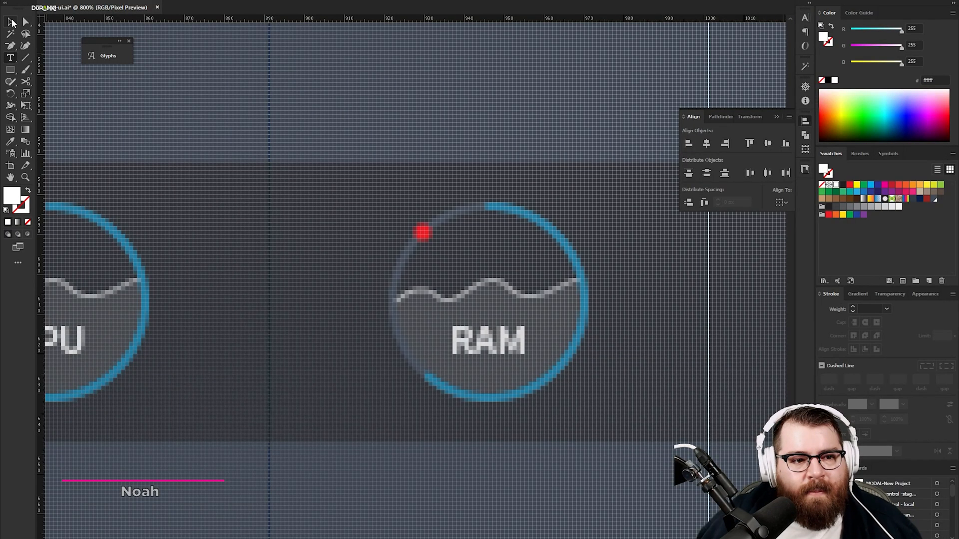
- Draw a gently rising 1 px white level line across the RAM gauge with the Pen tool, ending at the ring's right edge
click(11, 22)
drag(563, 328, 466, 310)
key(ctrl+space)
click(376, 267)
drag(453, 263, 448, 317)
key(v)
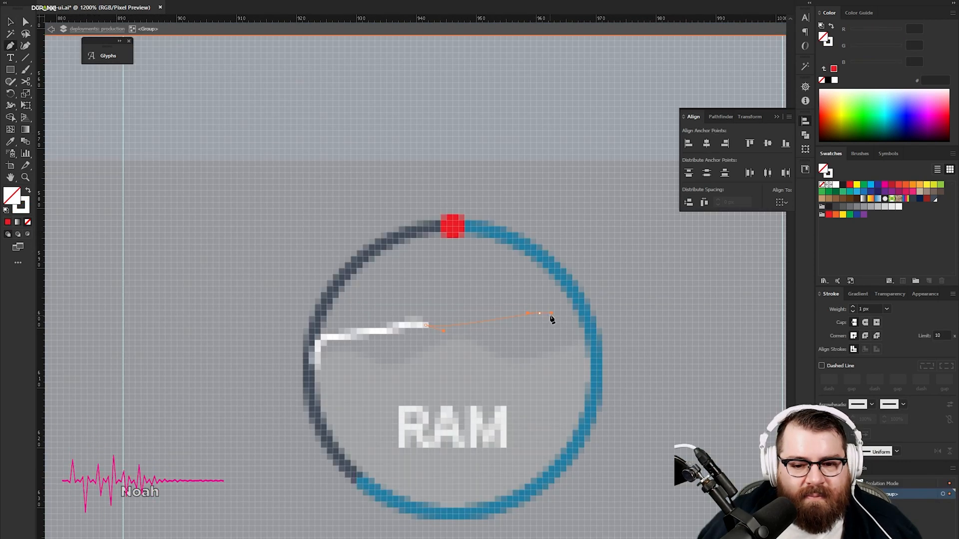
click(540, 314)
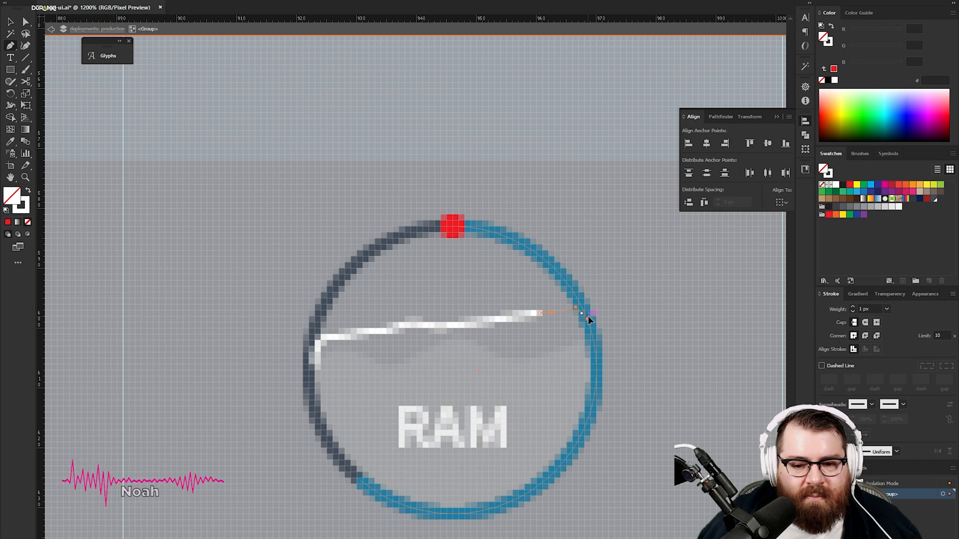
click(583, 314)
key(v)
click(522, 144)
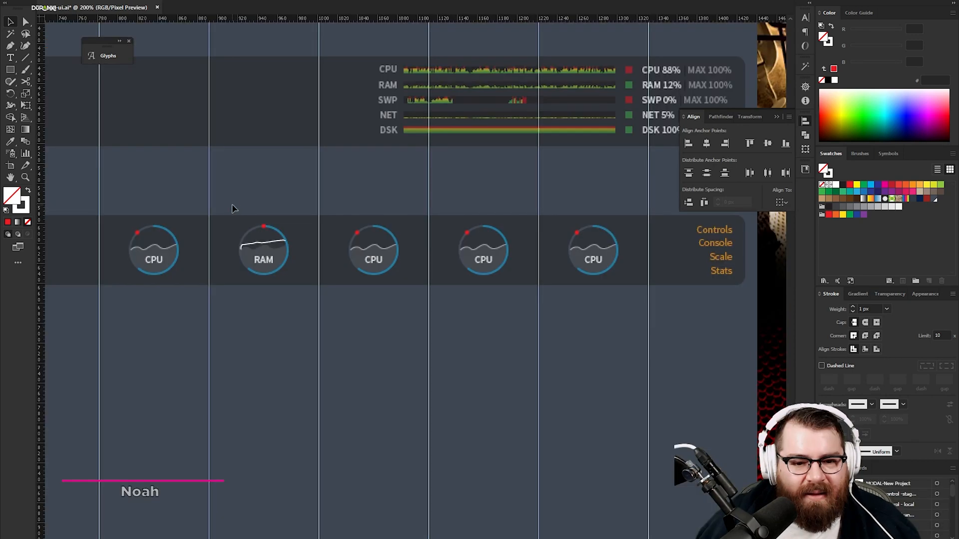
- Move the RAM gauge and the three CPU gauges to its right down out of the host card, onto the empty area below
drag(234, 195, 640, 309)
shift+click(647, 265)
drag(611, 269, 610, 387)
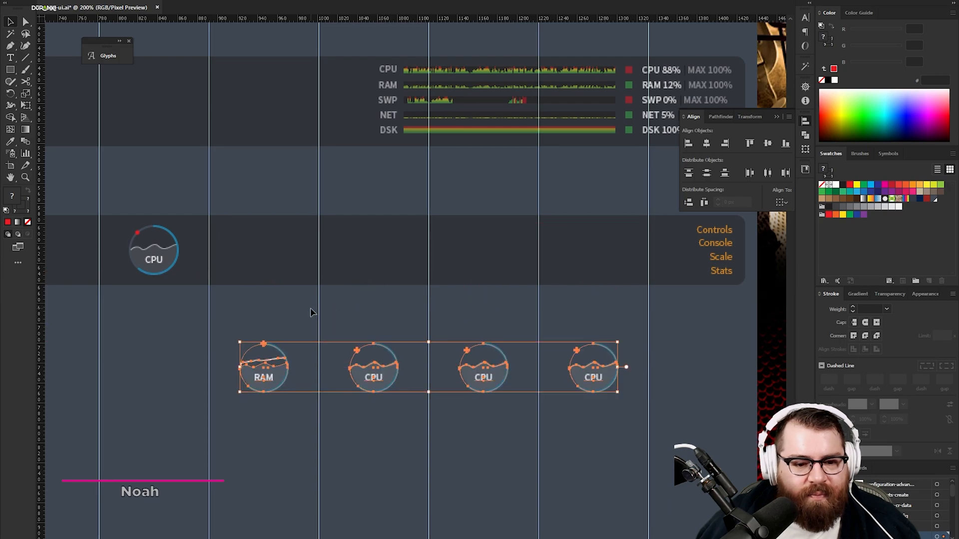
click(313, 306)
- Examine the remaining CPU gauge up close and in the context of the whole Deployment: Production artboard
drag(298, 378, 574, 429)
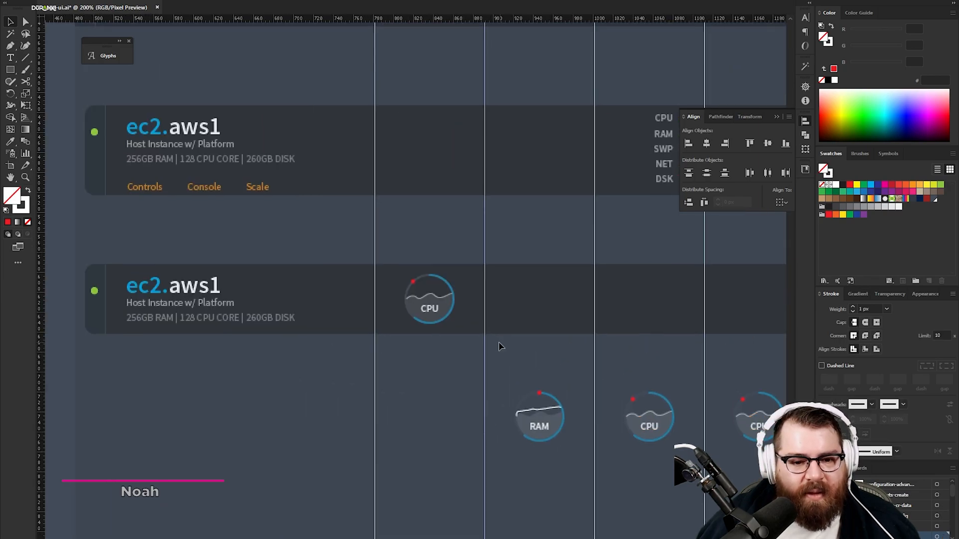
click(422, 287)
click(419, 279)
click(419, 278)
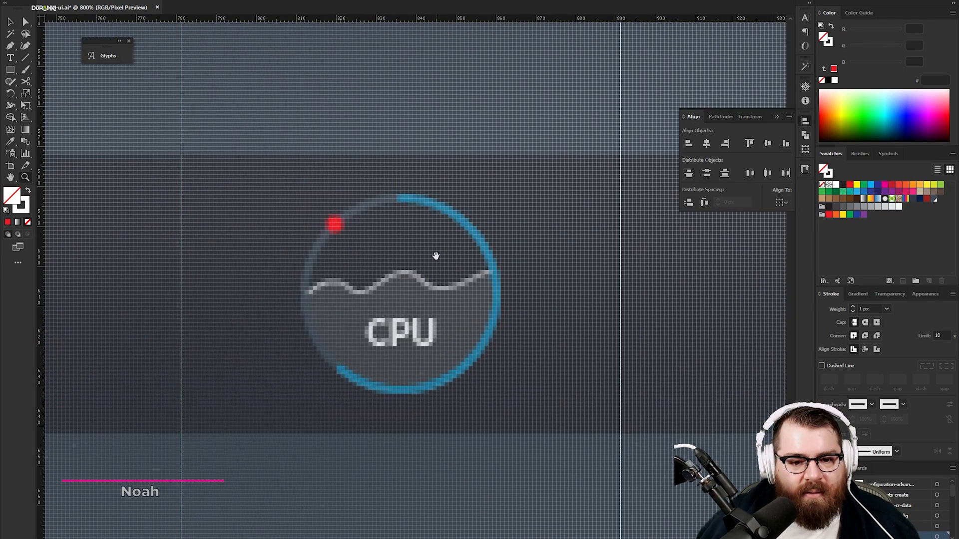
key(v)
drag(544, 115, 296, 455)
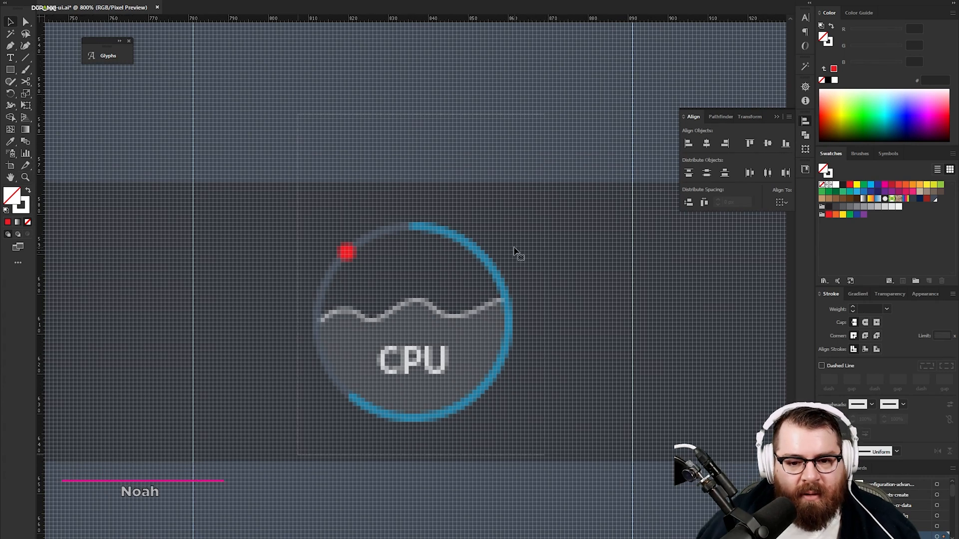
key(z)
alt+click(431, 287)
scroll(431, 287, down, 10)
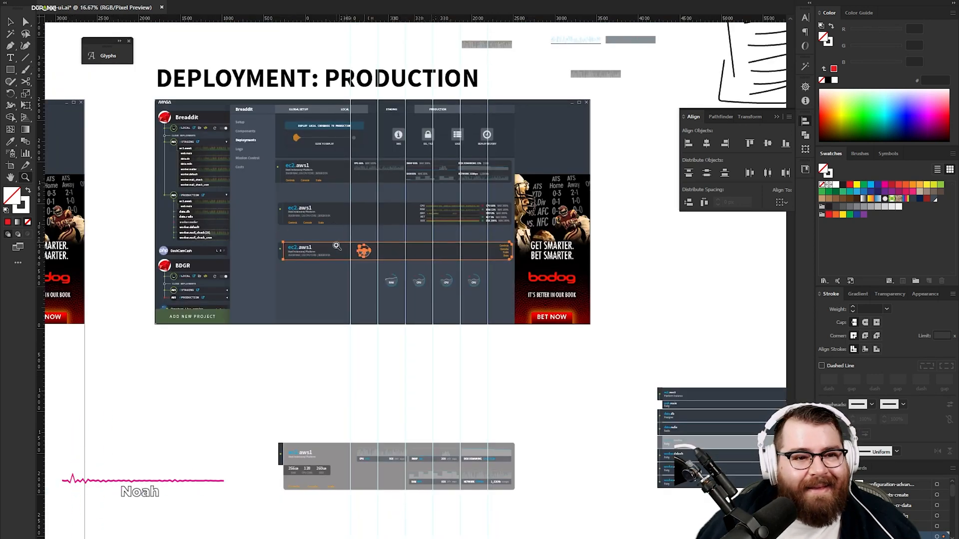
key(v)
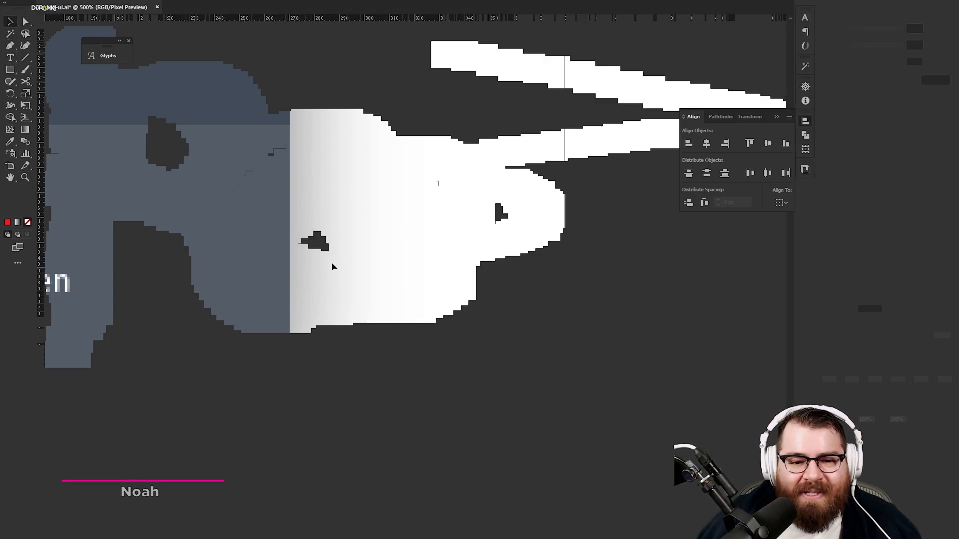
- Duplicate the CPU gauge horizontally into the next column of the host card
key(z)
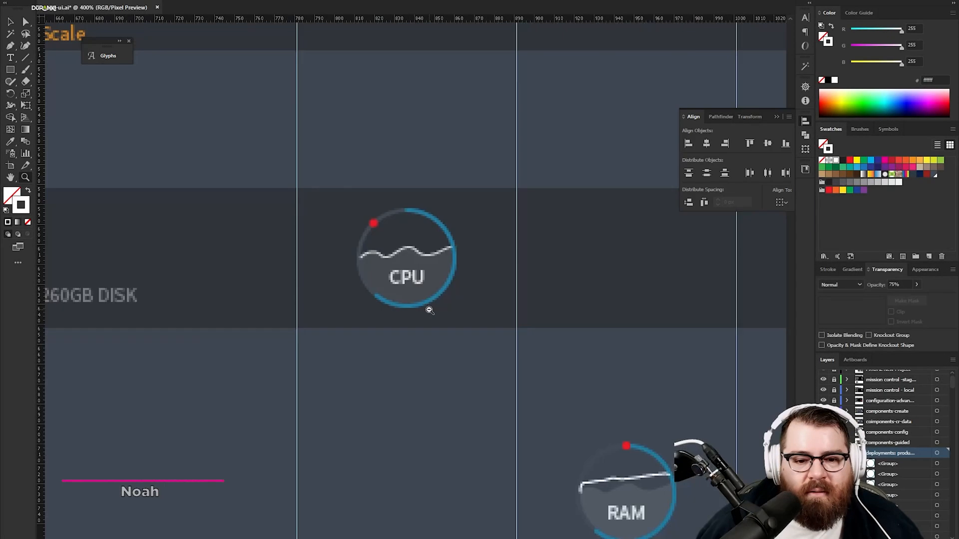
scroll(428, 306, down, 1)
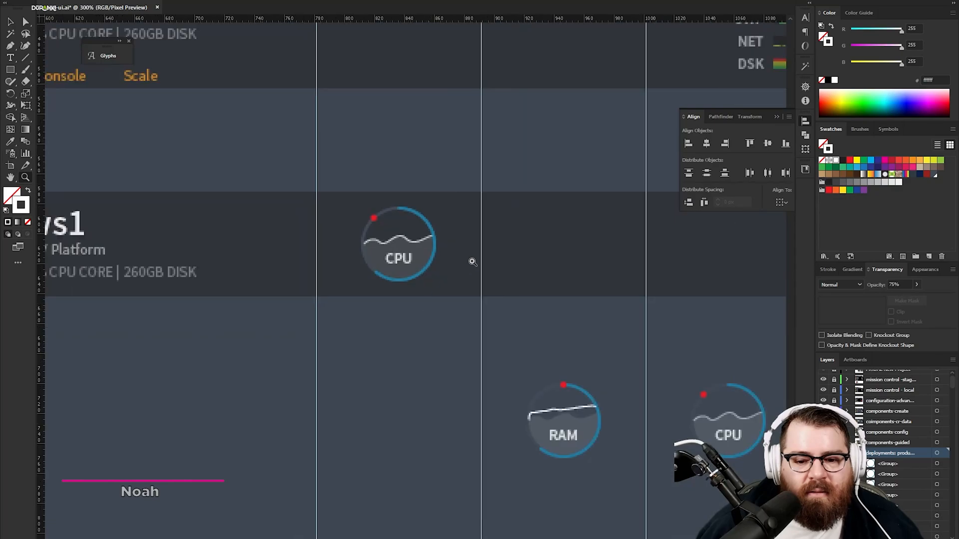
drag(464, 265, 398, 268)
drag(280, 176, 378, 308)
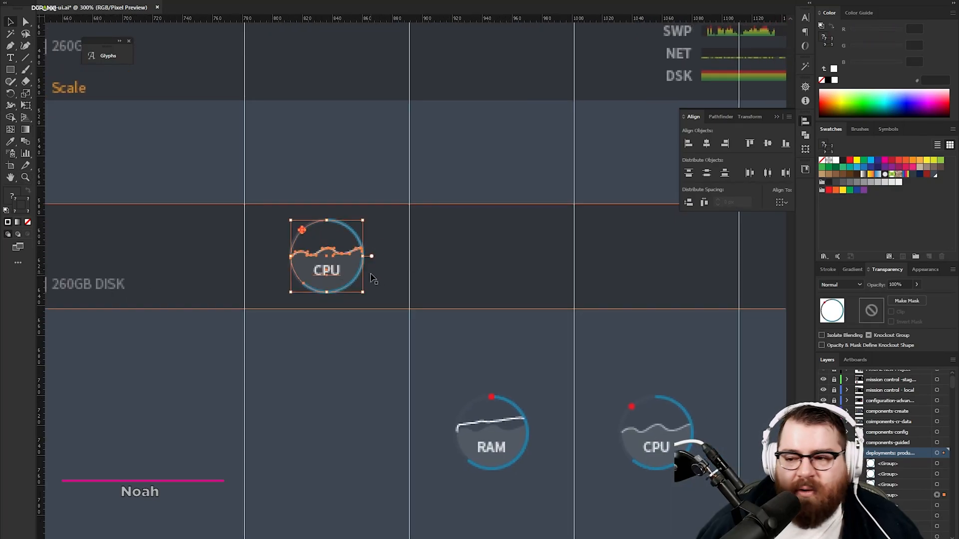
drag(352, 269, 513, 273)
click(302, 352)
- Select the first CPU gauge and set up a rotation around the centre of its ring
key(z)
click(370, 252)
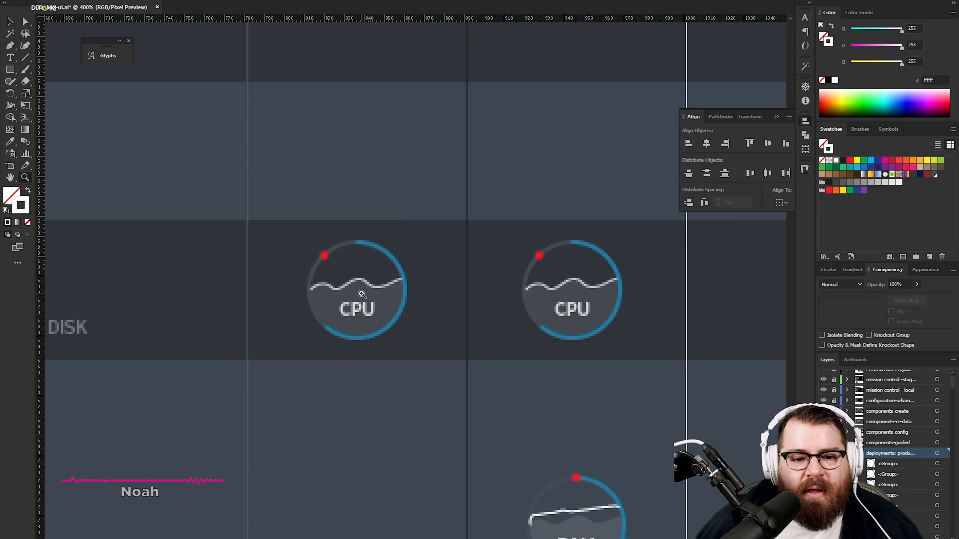
click(361, 293)
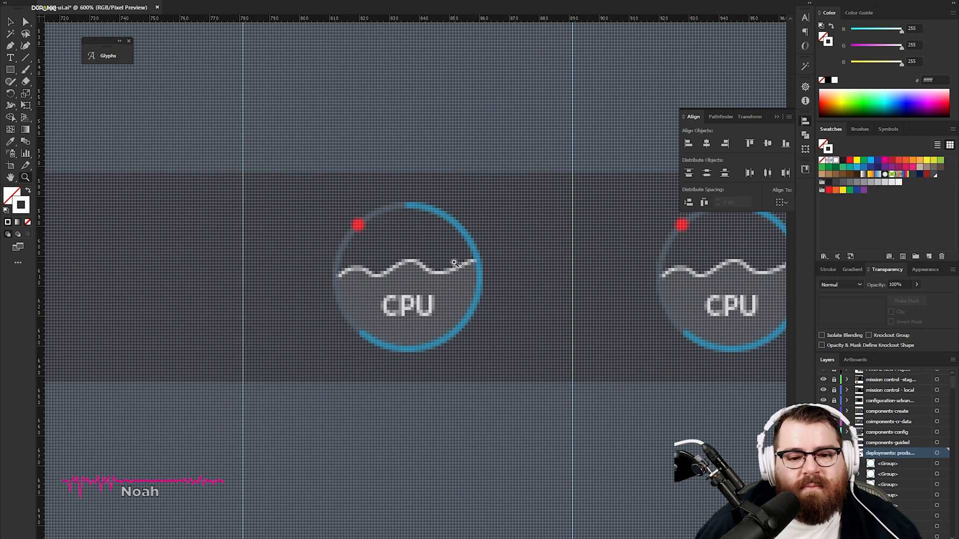
click(435, 268)
click(433, 267)
drag(401, 269, 478, 298)
key(v)
click(452, 220)
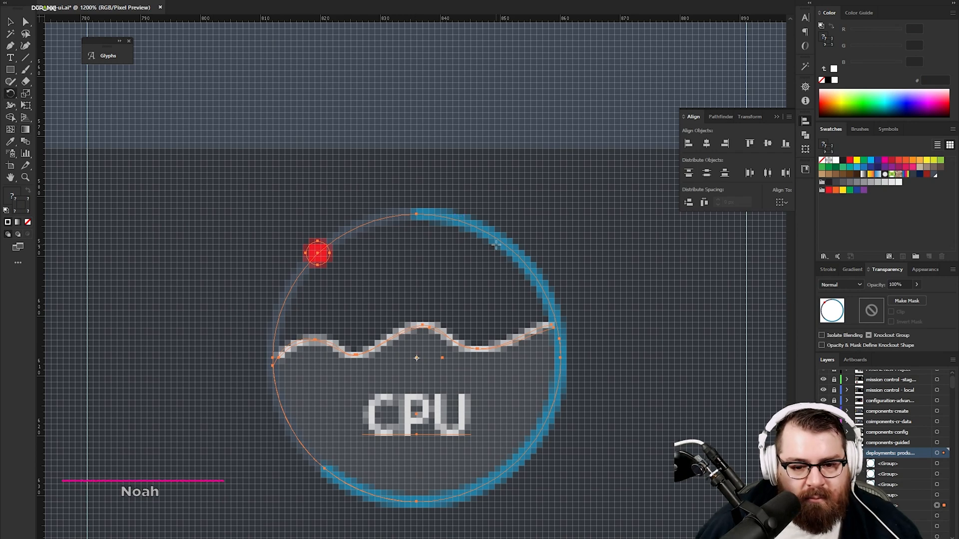
key(v)
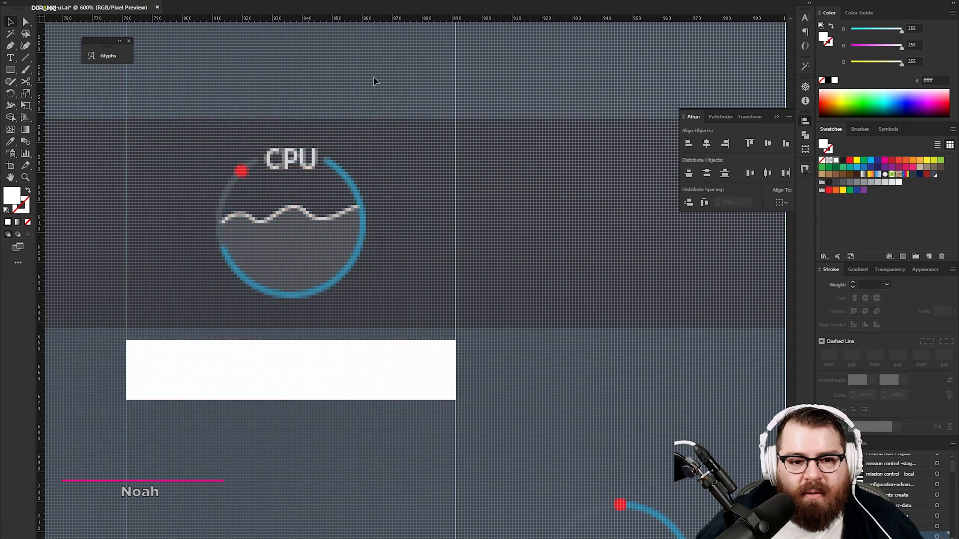
- Select the revised CPU gauge that has its label set into the top of the ring
alt+click(380, 301)
drag(531, 274, 375, 304)
key(v)
drag(243, 207, 327, 332)
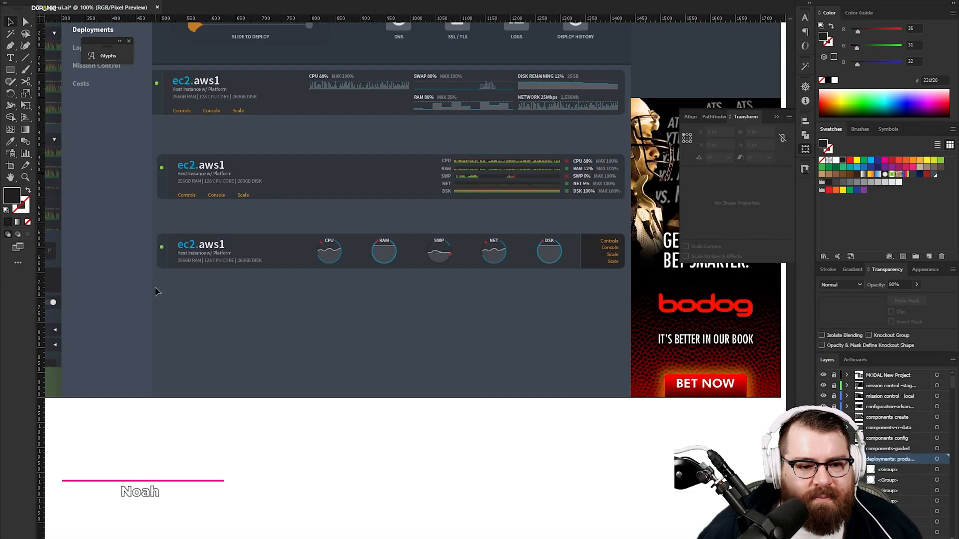
- Duplicate the redesigned ec2.aws1 card with its five gauges downward and repeat the copy twice, stacking three new rows about 86 px apart
drag(159, 292, 633, 224)
drag(413, 248, 417, 292)
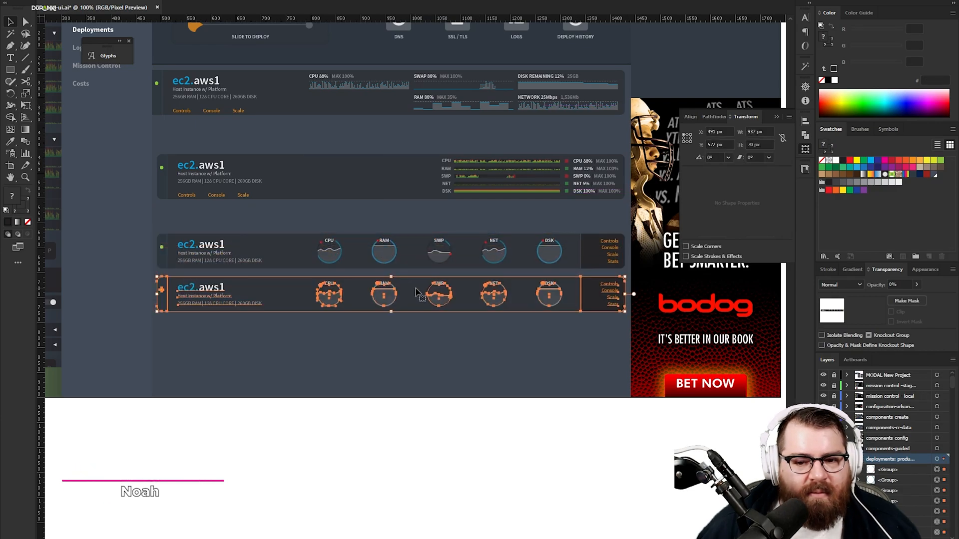
key(ctrl+d)
key(ctrl+d)
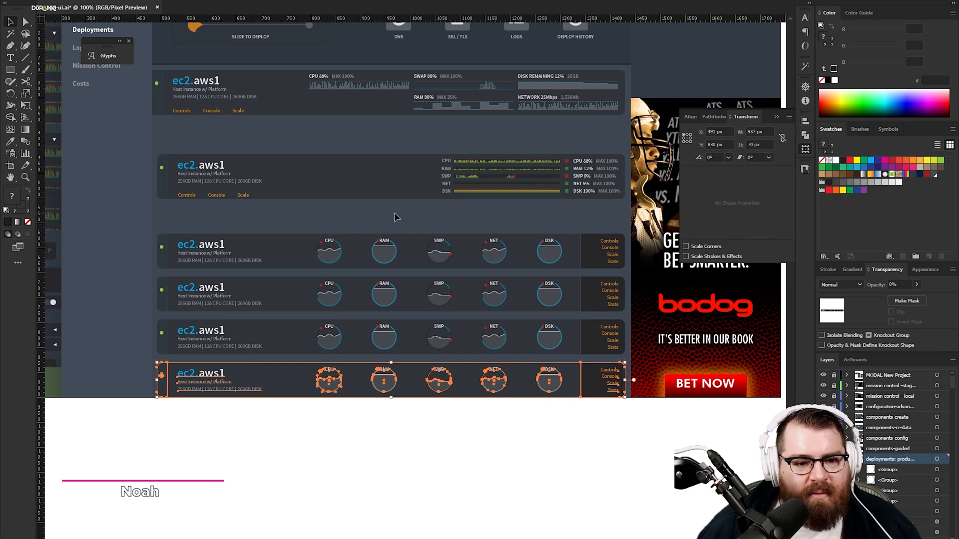
click(394, 217)
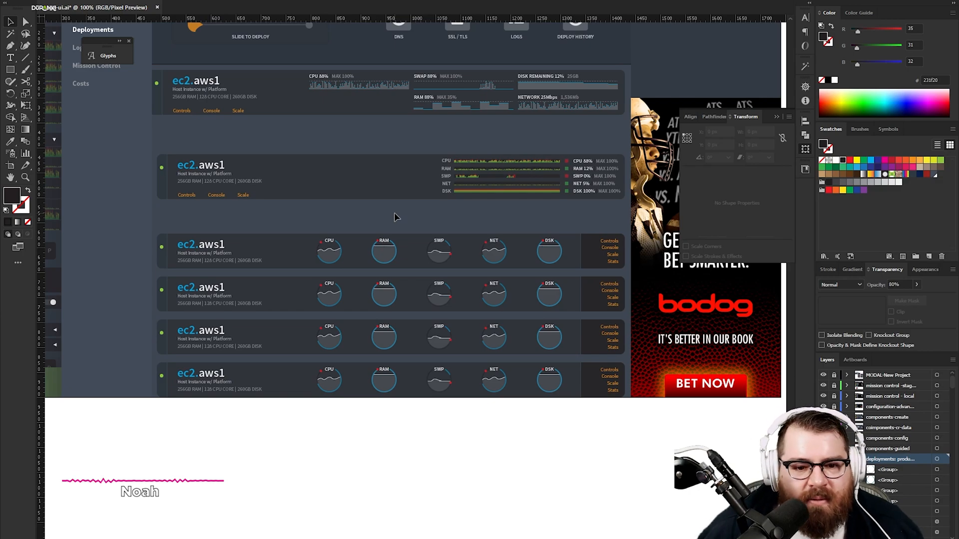
- Complete the monthly traffic line under the NET label in the first card as "1,536Mb THIS MONTH"
key(z)
click(349, 287)
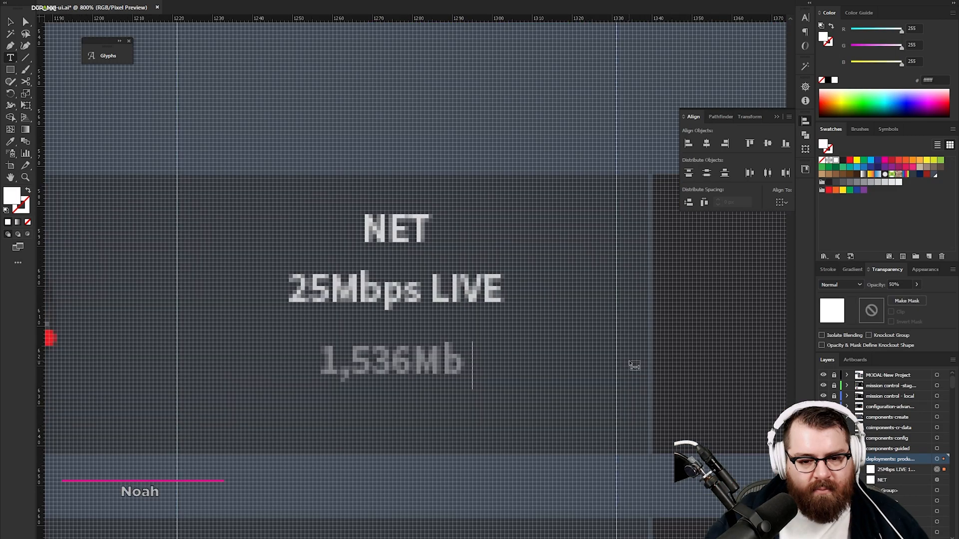
text(THIS MONTH)
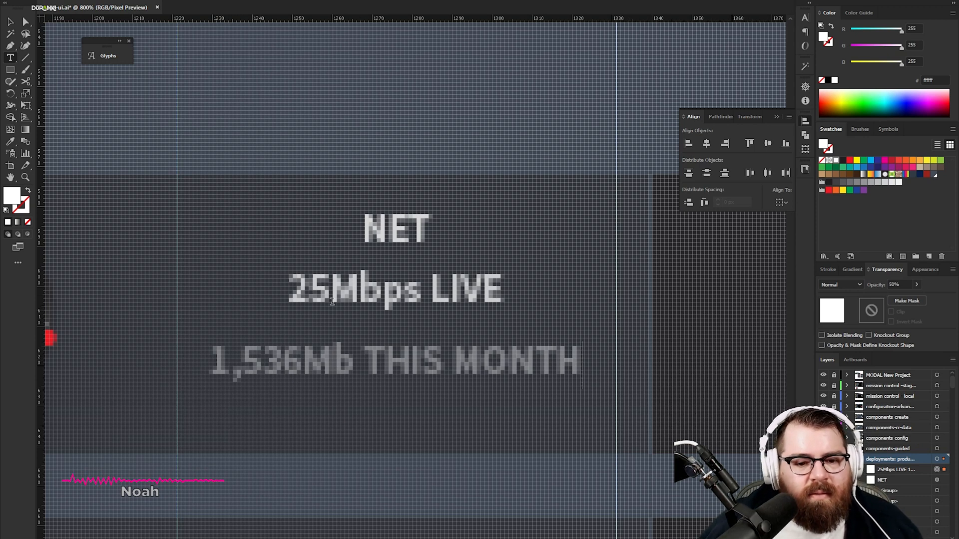
key(Escape)
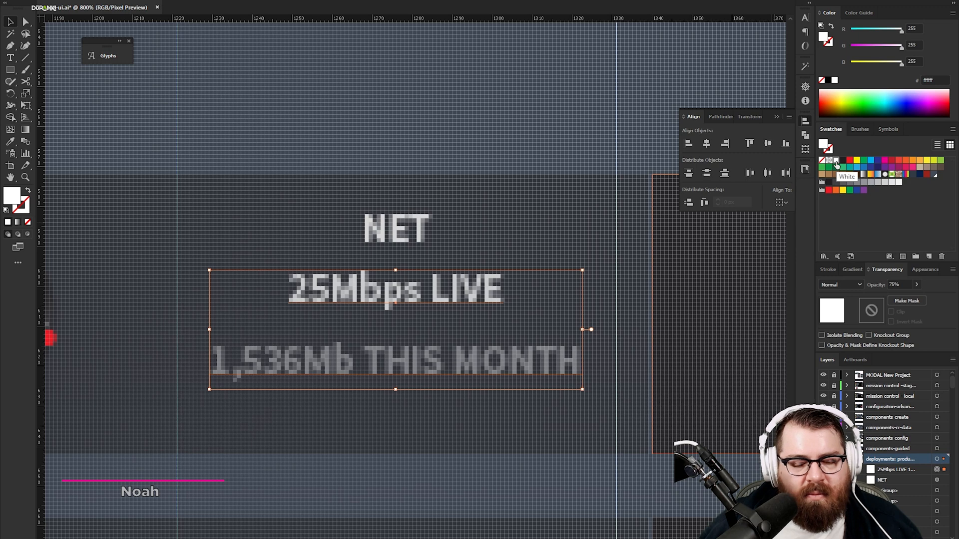
click(434, 108)
key(z)
alt+click(439, 330)
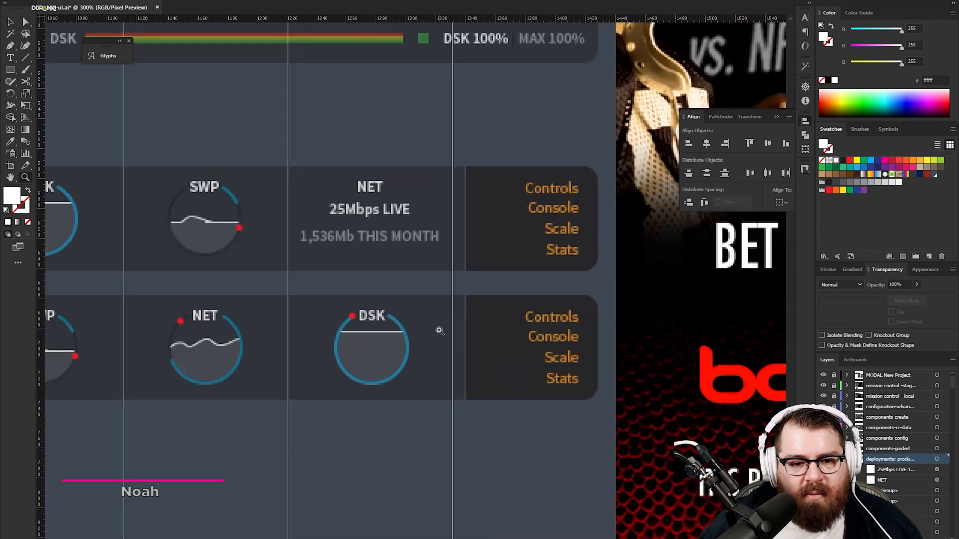
- Delete the NET heading together with its live-speed and monthly-traffic lines from the upper ec2.aws1 gauge card
drag(324, 255, 690, 317)
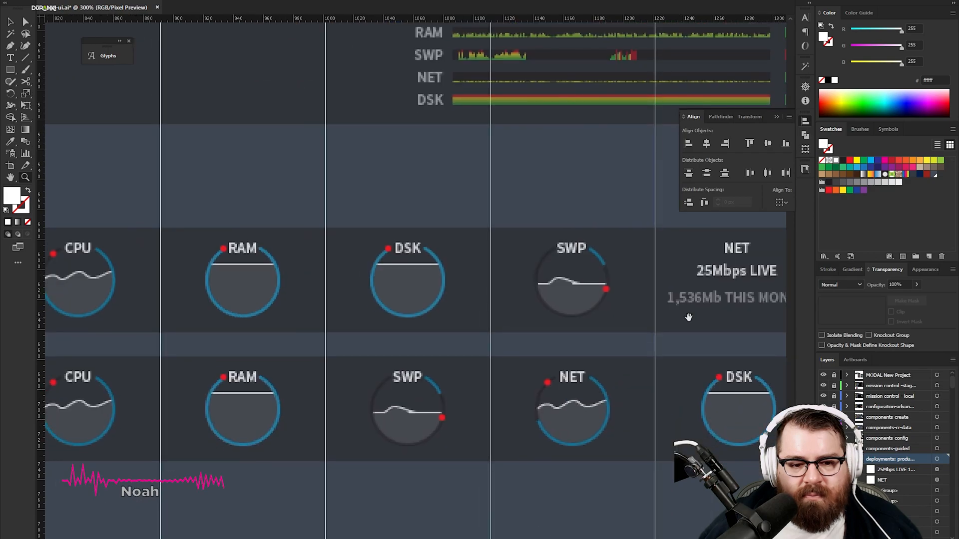
alt+click(443, 324)
alt+click(440, 312)
click(437, 269)
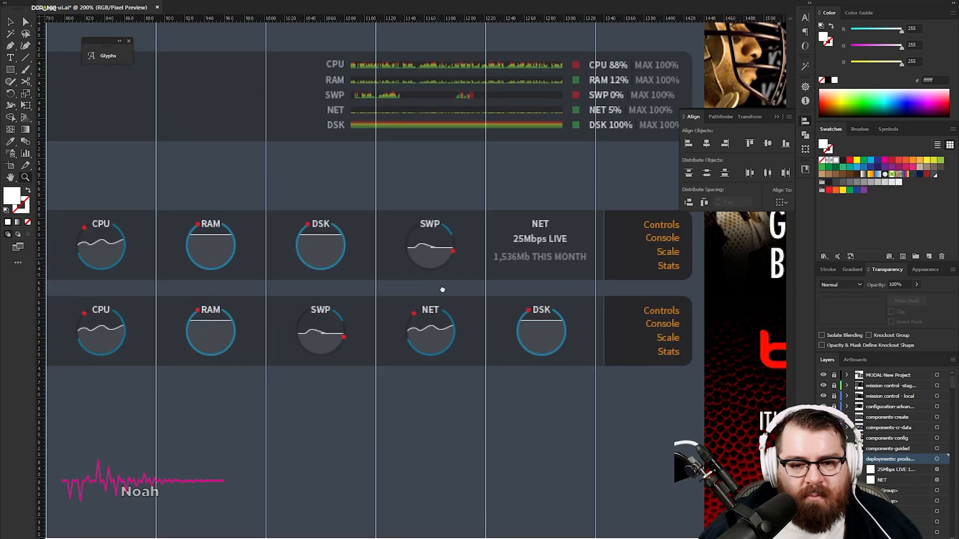
click(442, 280)
key(v)
click(554, 300)
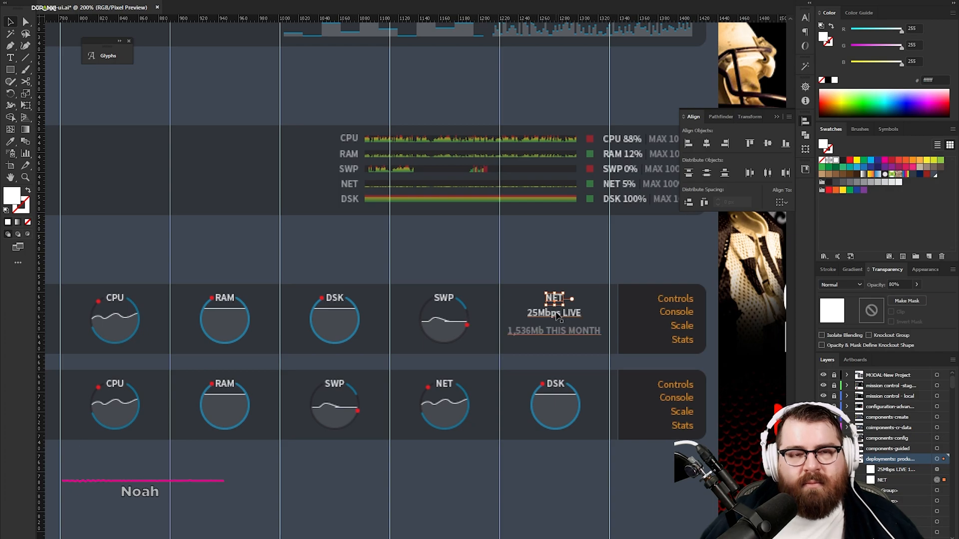
shift+click(558, 315)
key(Delete)
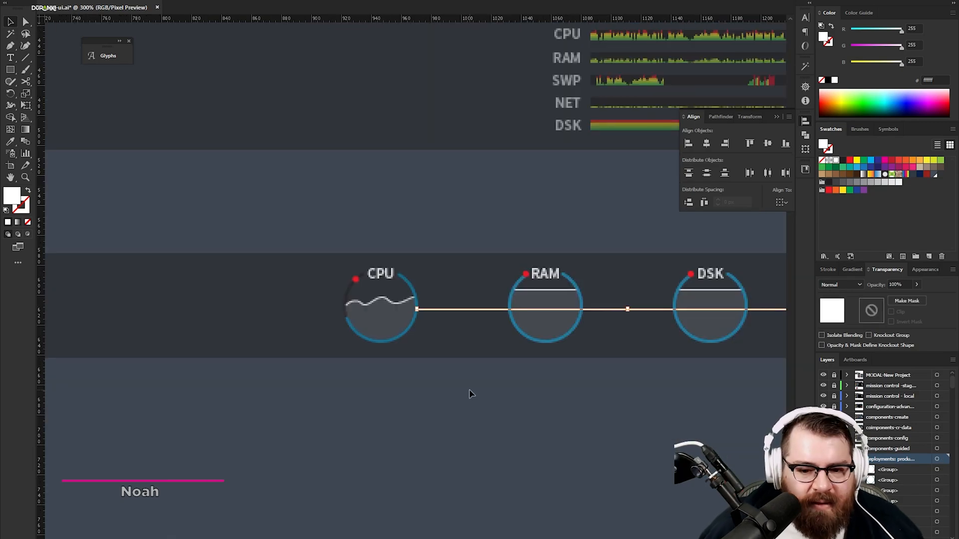
- Set the opacity of the horizontal line running from the CPU gauge to the SWP gauge to 5%
scroll(469, 388, right, 2)
scroll(430, 408, right, 3)
scroll(449, 375, left, 1)
scroll(449, 375, up, 1)
click(463, 330)
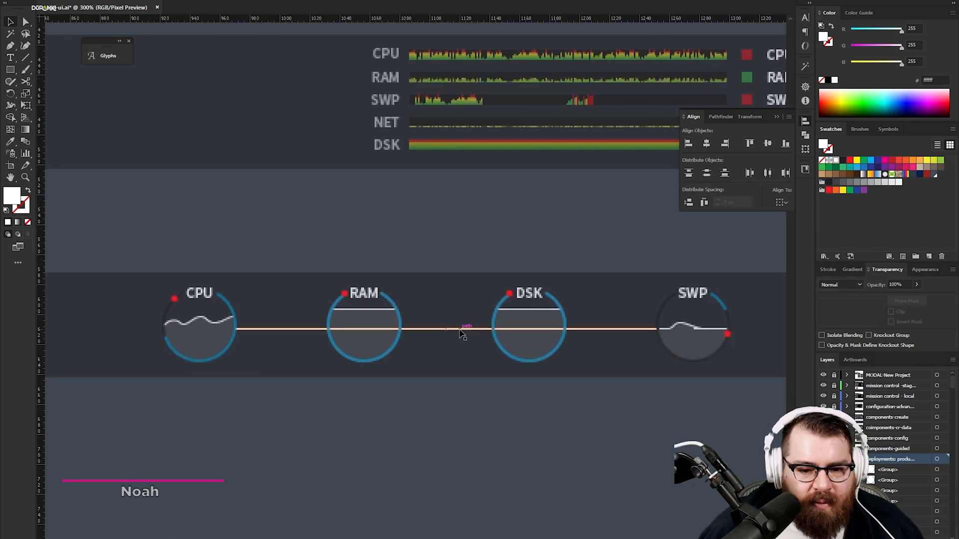
shift+click(399, 326)
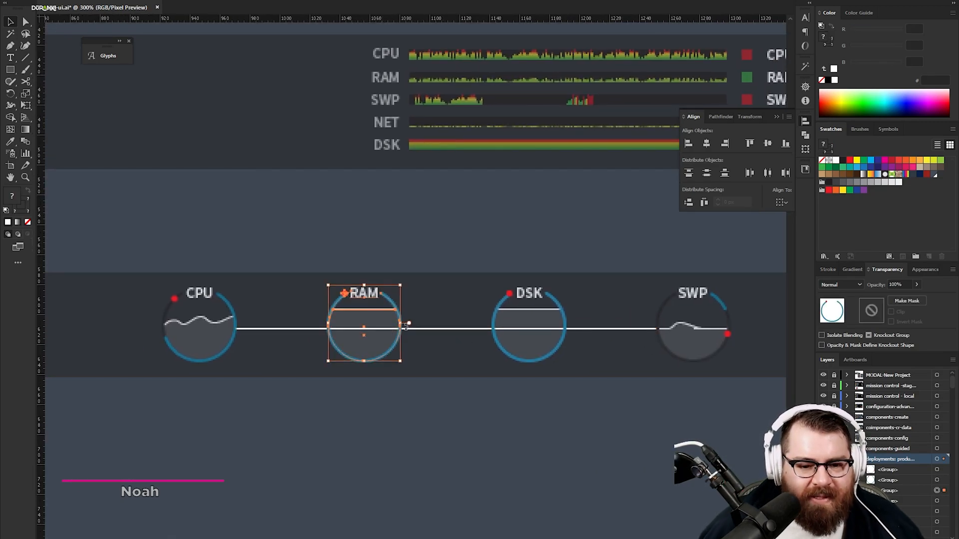
click(446, 330)
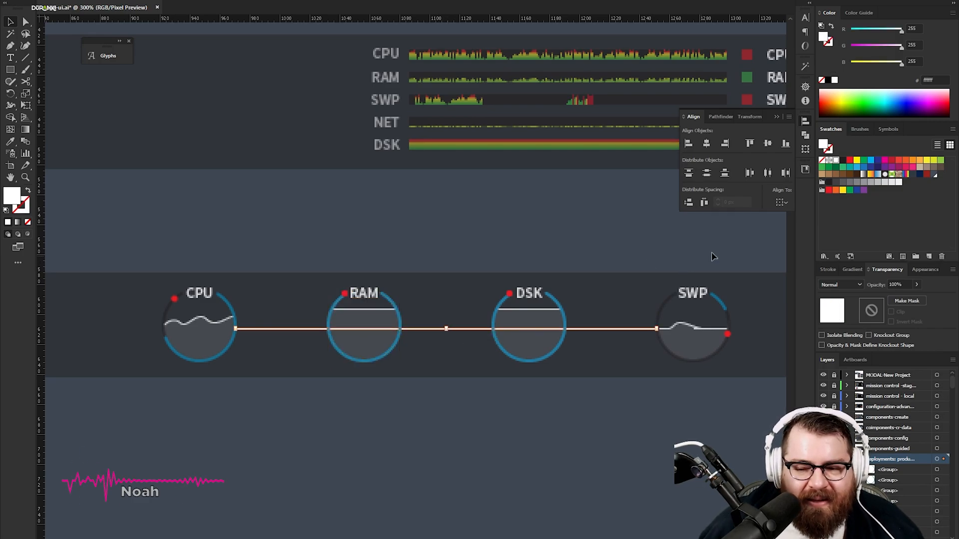
click(903, 286)
text(5)
key(Return)
click(461, 235)
key(ctrl+1)
key(z)
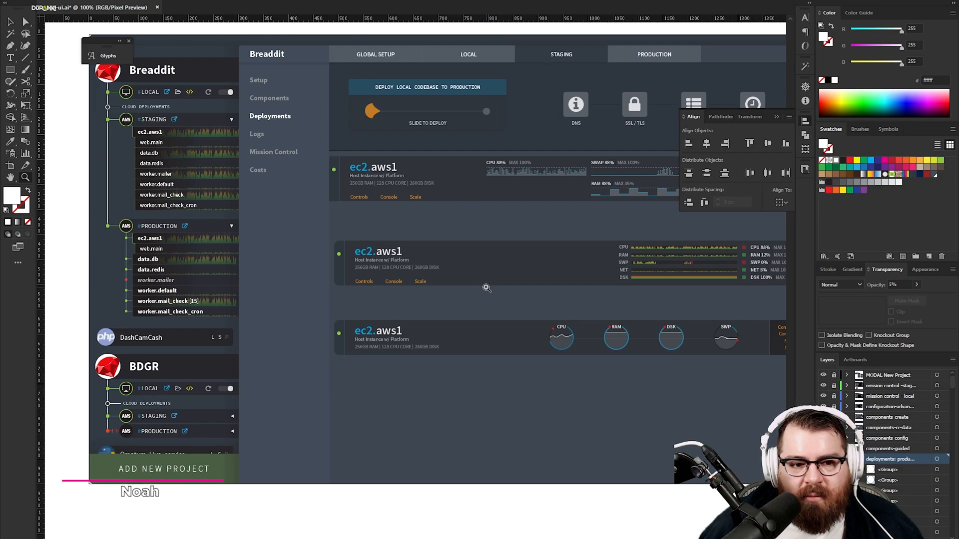
- Examine the ec2.aws1 card variants and the coloured usage graphs in the sidebar's staging and production lists
scroll(497, 344, down, 3)
scroll(497, 343, right, 3)
alt+click(497, 343)
double_click(368, 255)
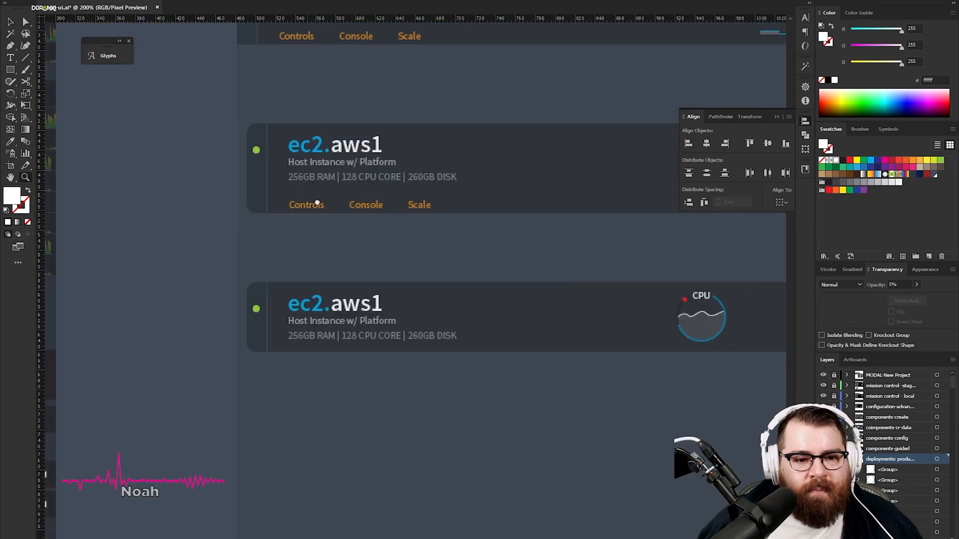
drag(103, 100, 369, 242)
scroll(369, 242, up, 3)
scroll(368, 242, left, 5)
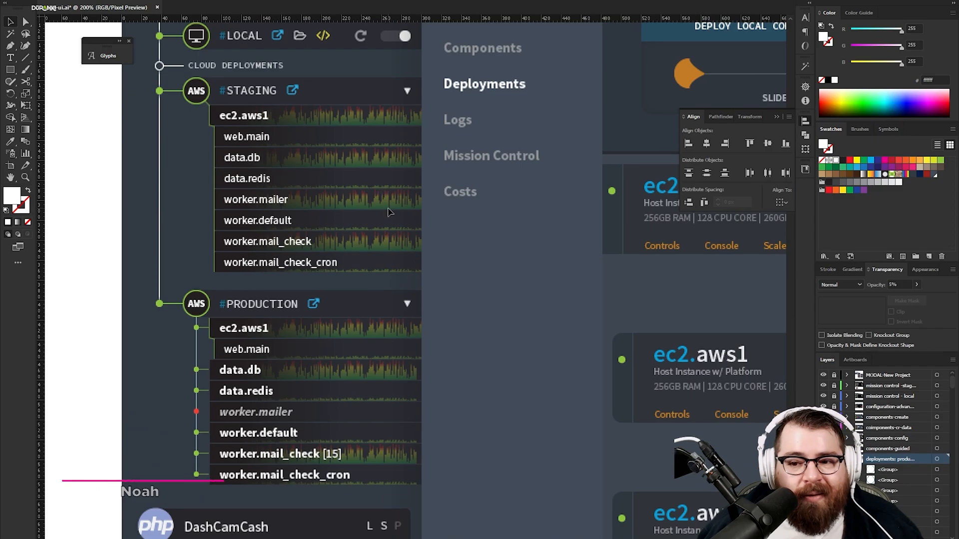
scroll(643, 298, right, 10)
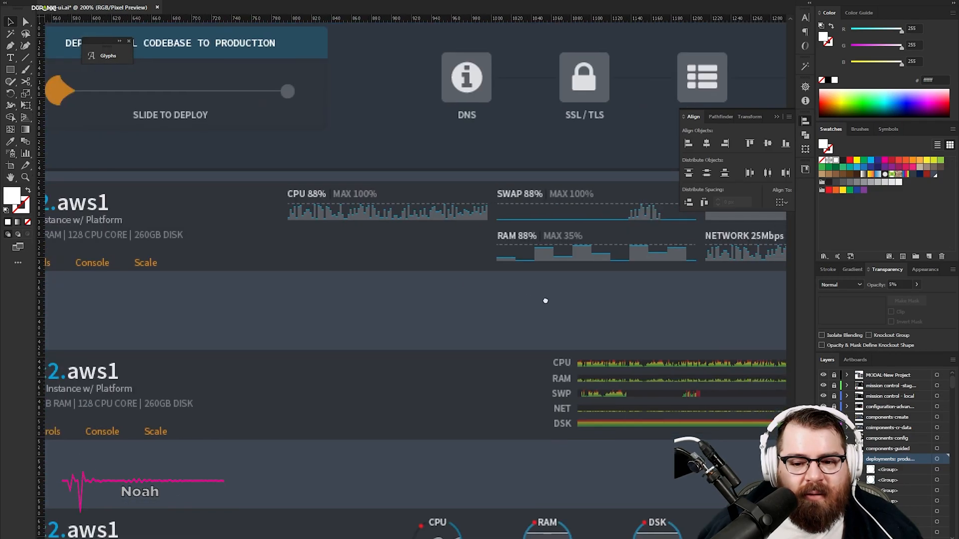
scroll(368, 241, down, 2)
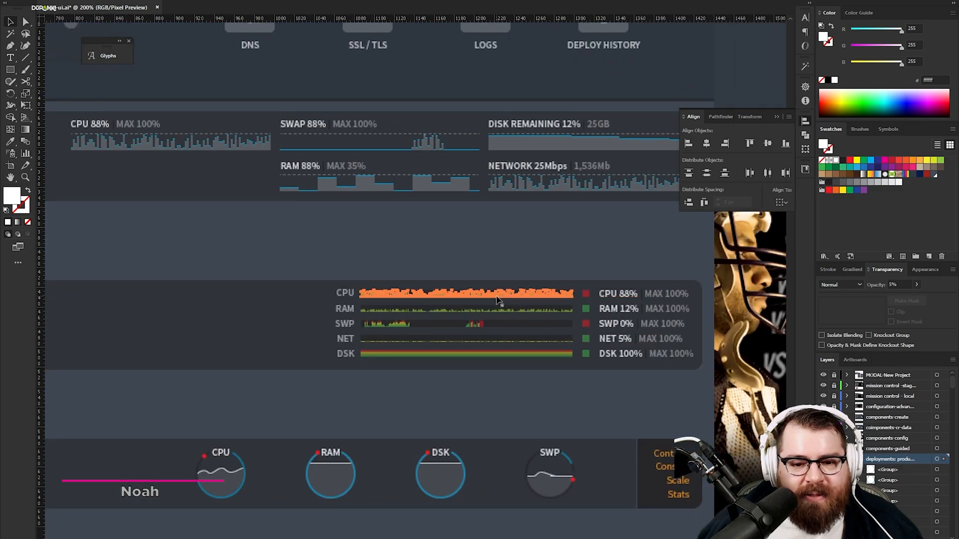
- Isolate the coloured CPU usage graph in the bar-graph card, select the whole graph and leave isolation
double_click(496, 297)
click(496, 297)
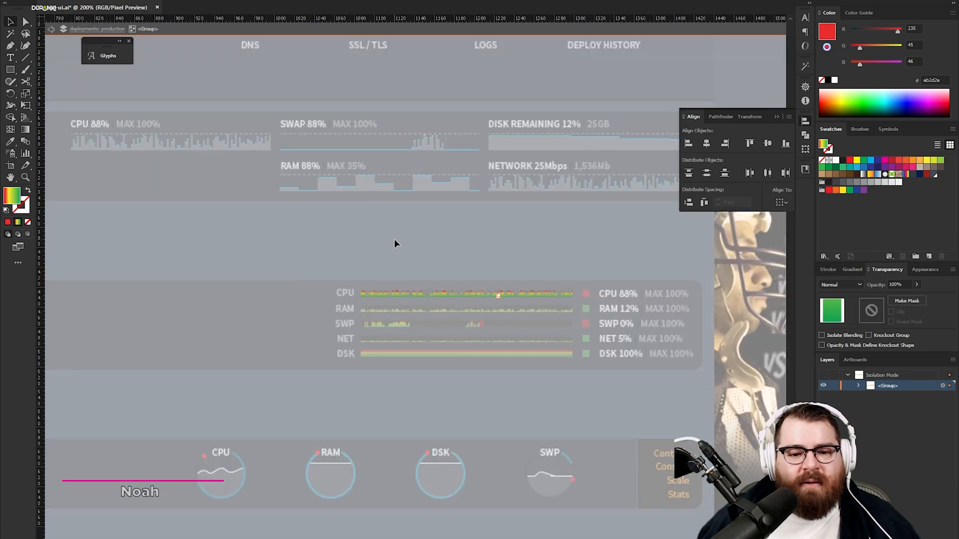
click(355, 238)
click(566, 293)
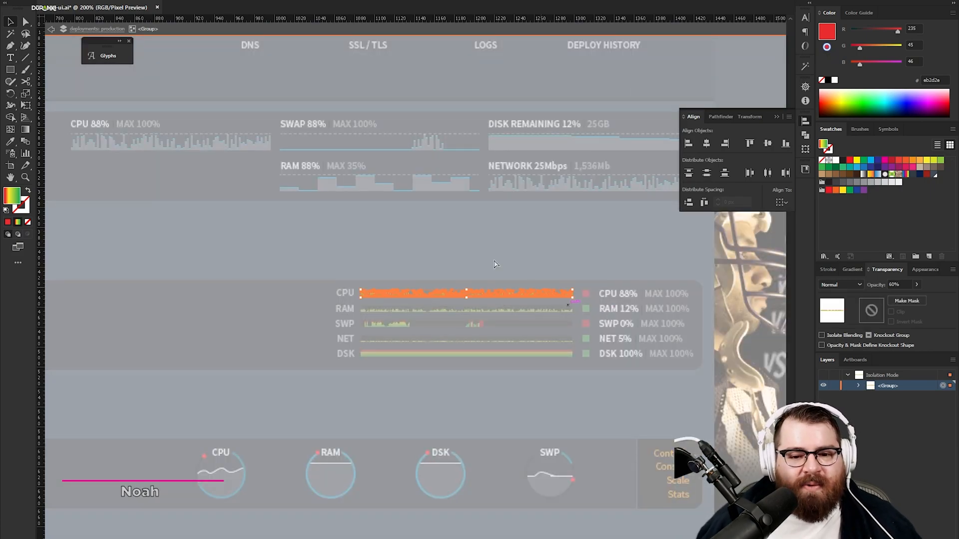
double_click(441, 235)
- Set the opacity of the coloured usage graph stretched across the gauge card to 20% and deselect it
drag(423, 368, 554, 217)
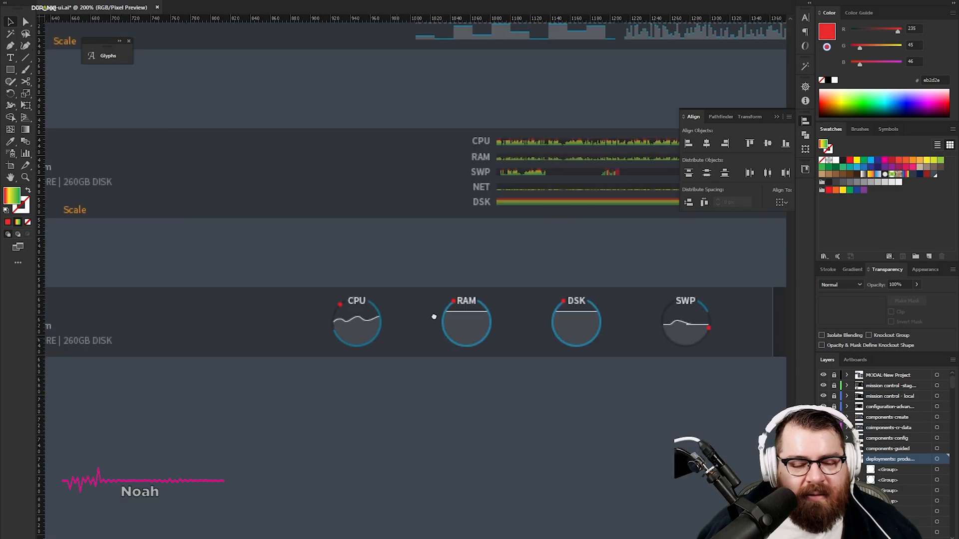
drag(413, 363, 586, 289)
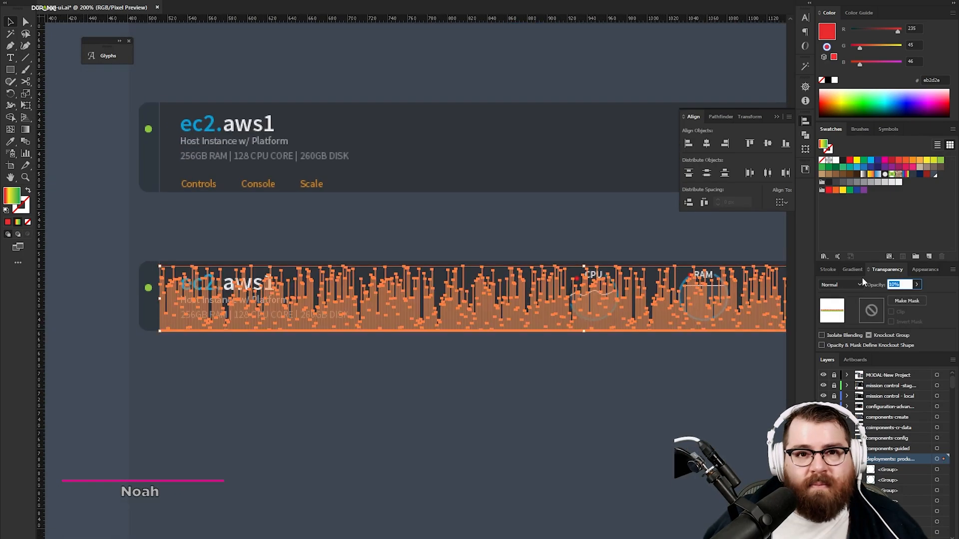
text(20)
key(Return)
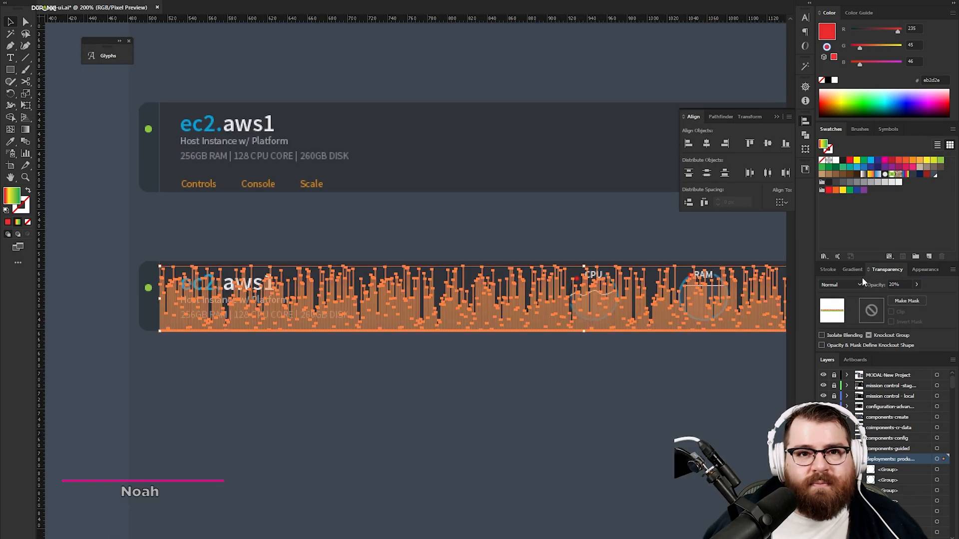
click(512, 398)
mouse_move(625, 420)
mouse_down()
mouse_move(447, 423)
mouse_move(310, 411)
mouse_move(633, 415)
mouse_up()
- Cover the left part of the card's usage graph with a dark-to-transparent gradient rectangle and send it backward behind the host text
key(z)
click(332, 338)
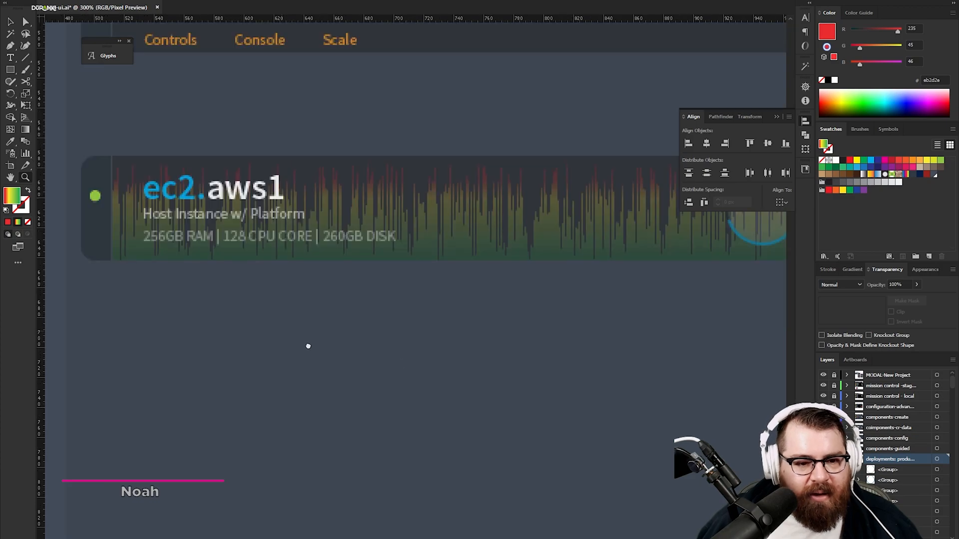
drag(289, 337, 475, 439)
key(v)
key(m)
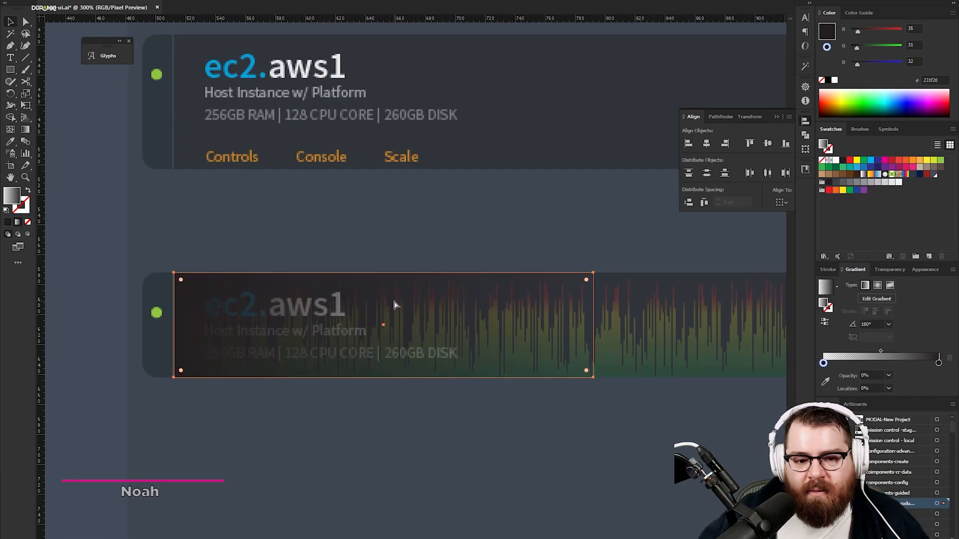
key(ctrl+[)
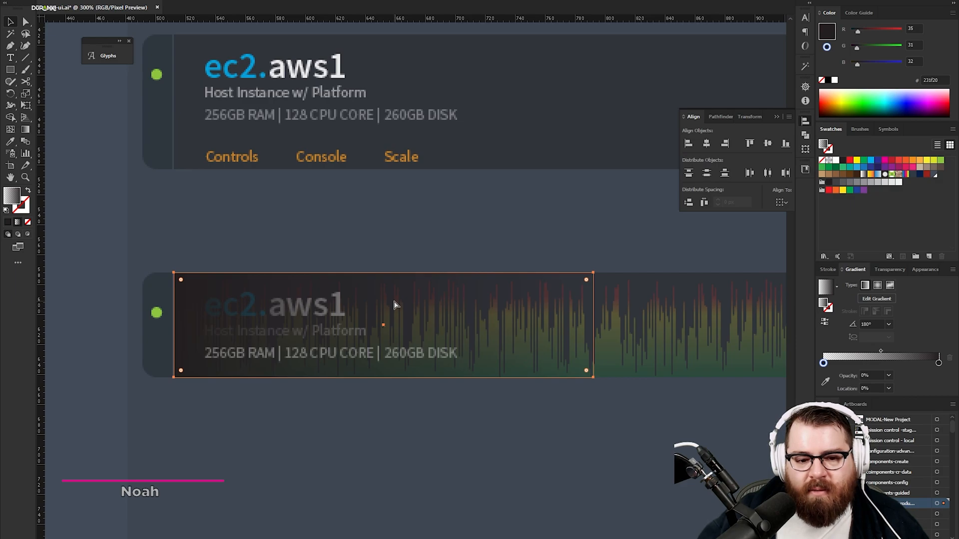
key(ctrl+[)
key(ctrl+[)
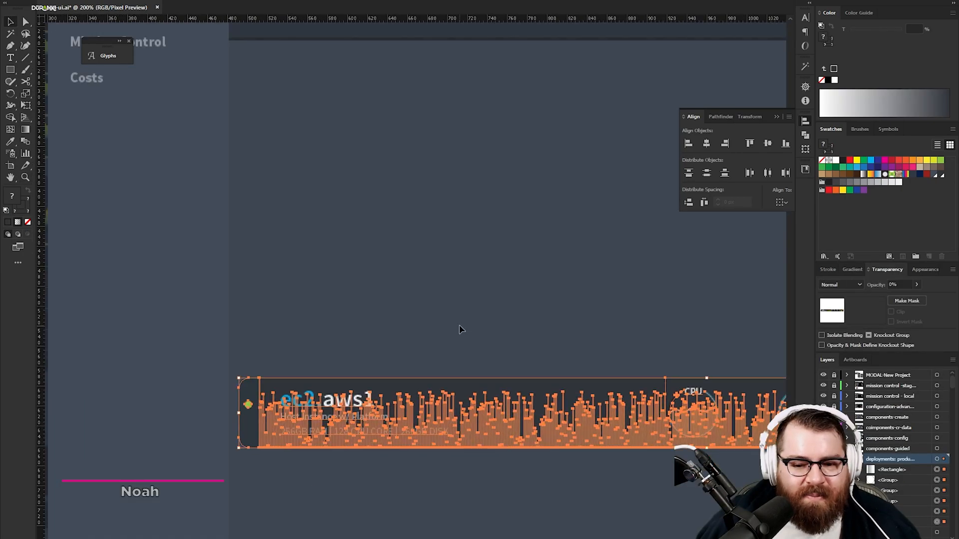
- Move the complete ec2.aws1 gauge card up beneath the deployment header and nudge it down to leave a small gap
drag(532, 391, 526, 44)
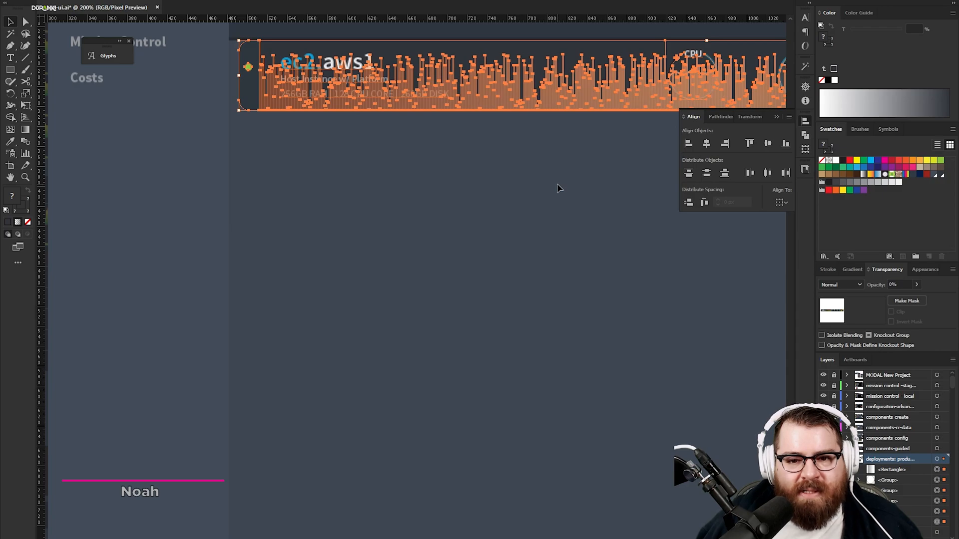
key(shift+Down)
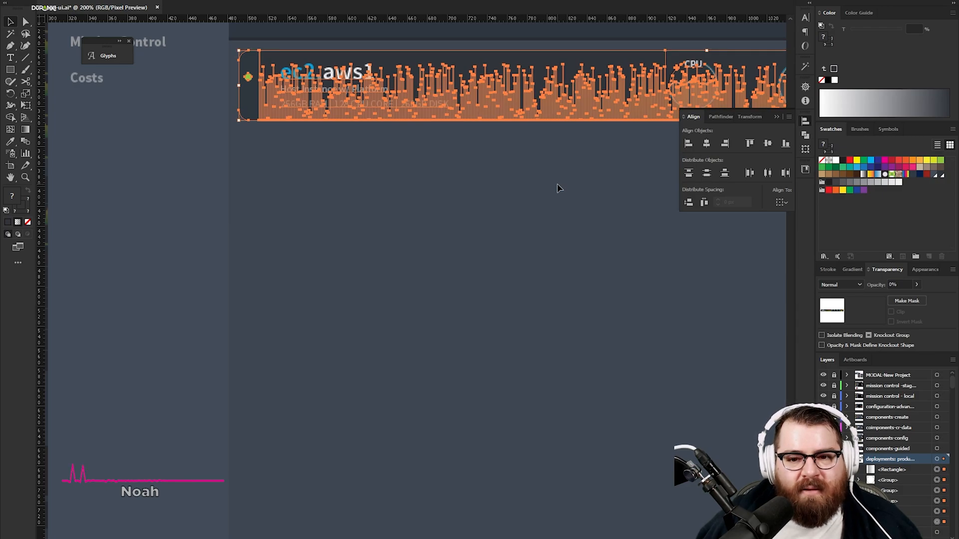
key(Escape)
key(z)
alt+click(385, 310)
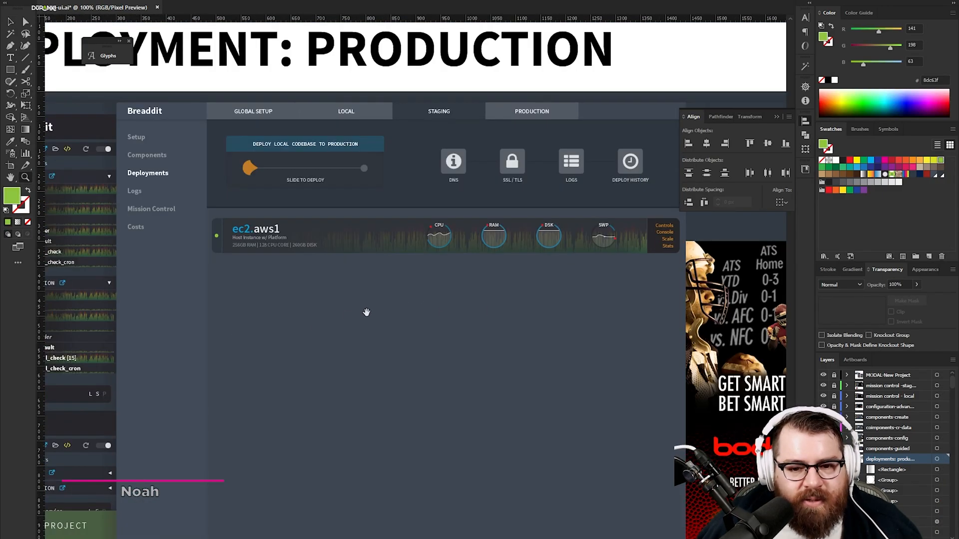
- Examine the redesigned ec2.aws1 card in the page layout, comparing it with the project sidebar and header
drag(386, 310, 490, 336)
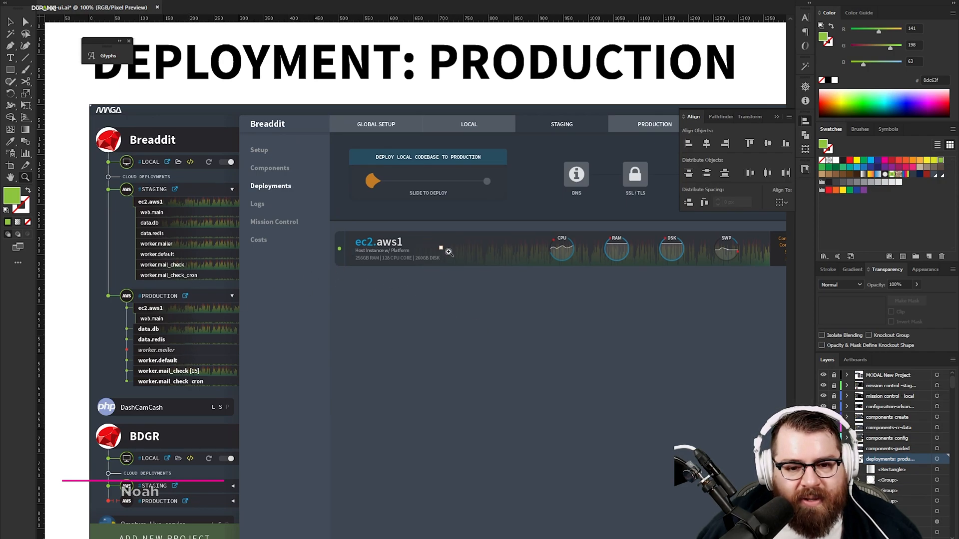
drag(622, 336, 483, 339)
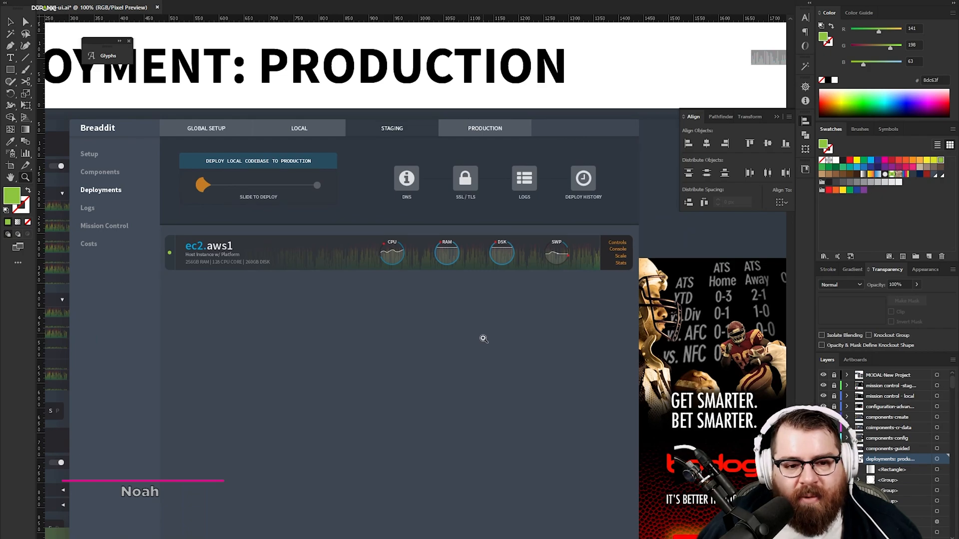
click(337, 314)
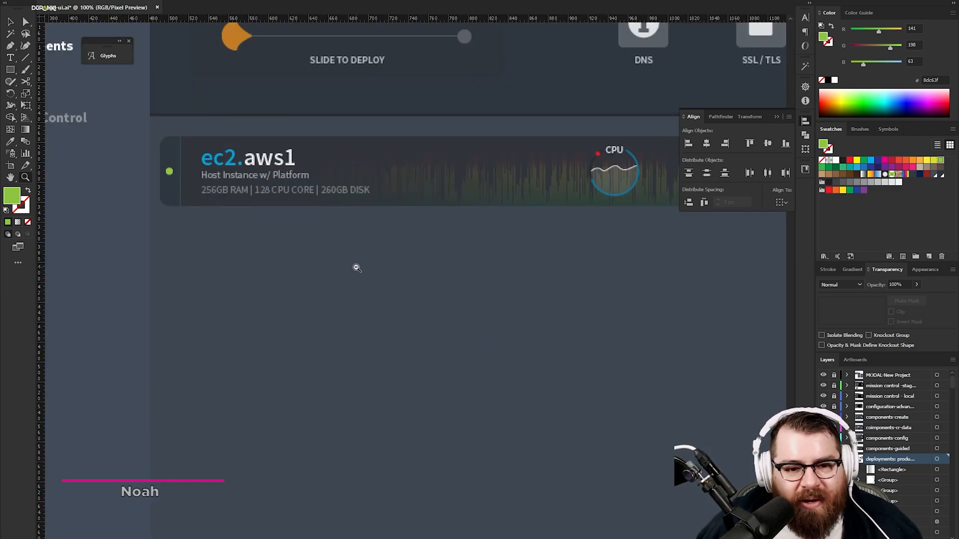
alt+click(474, 298)
drag(509, 284, 416, 289)
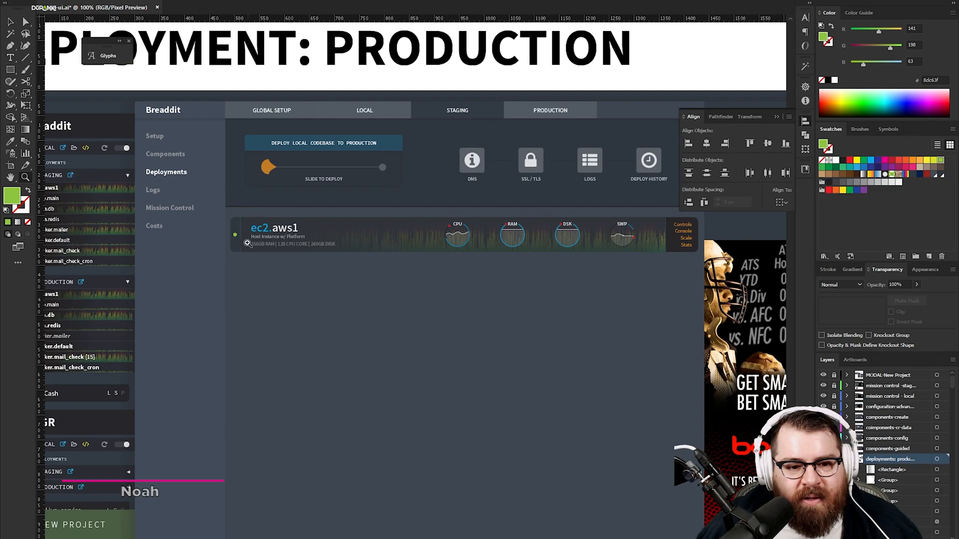
drag(304, 327, 443, 329)
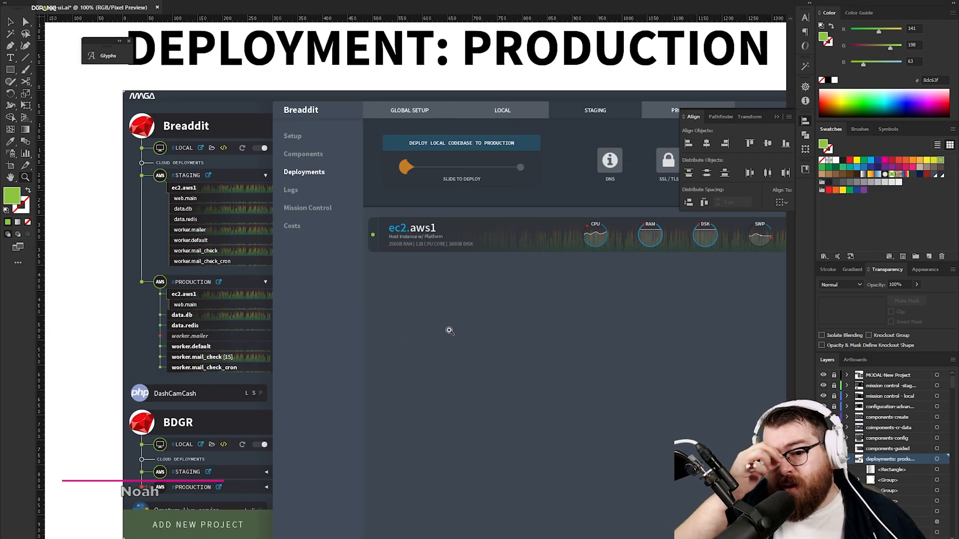
drag(581, 340, 439, 341)
key(v)
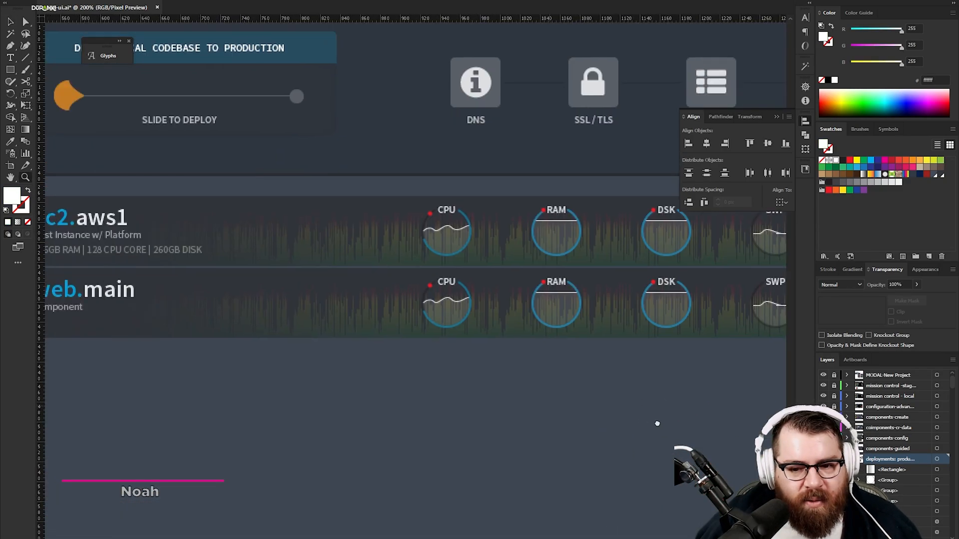
- Centre the web.main title and its Component subtitle vertically within the second card
drag(365, 387, 487, 408)
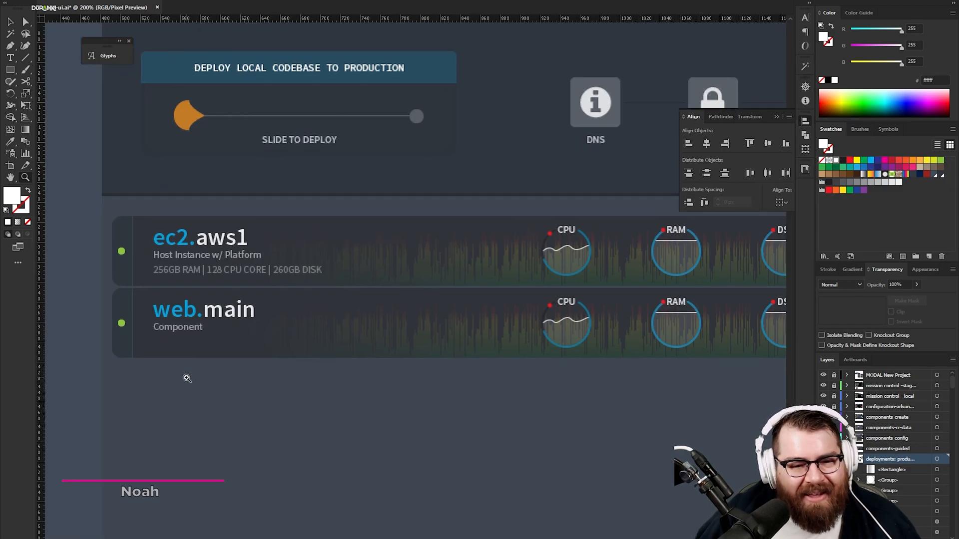
key(ctrl+minus)
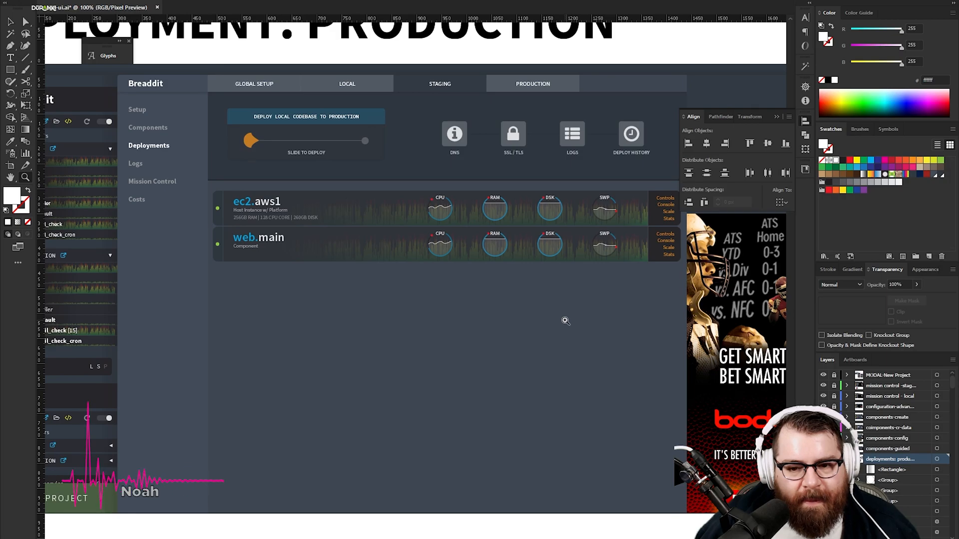
key(ctrl+plus)
key(ctrl+plus)
key(ctrl+plus)
key(ctrl+plus)
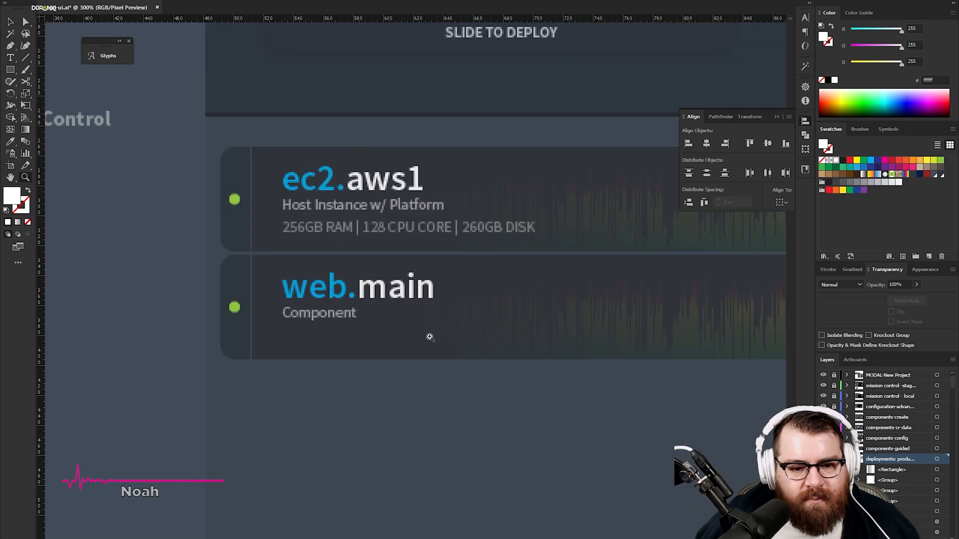
scroll(411, 264, up, 3)
key(v)
click(341, 379)
shift+click(225, 336)
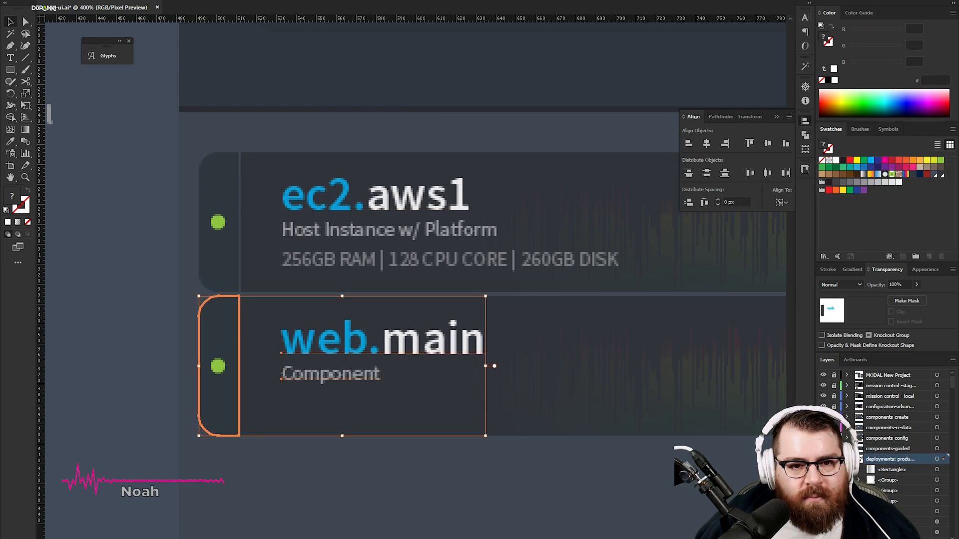
click(377, 0)
click(292, 460)
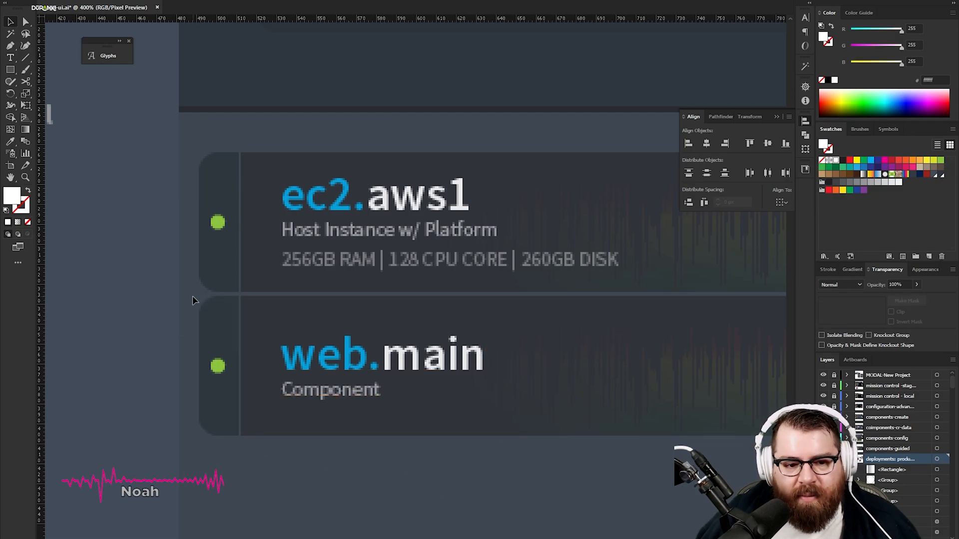
- Indent the web.main card's left end, status dot and text beneath the ec2.aws1 card
key(a)
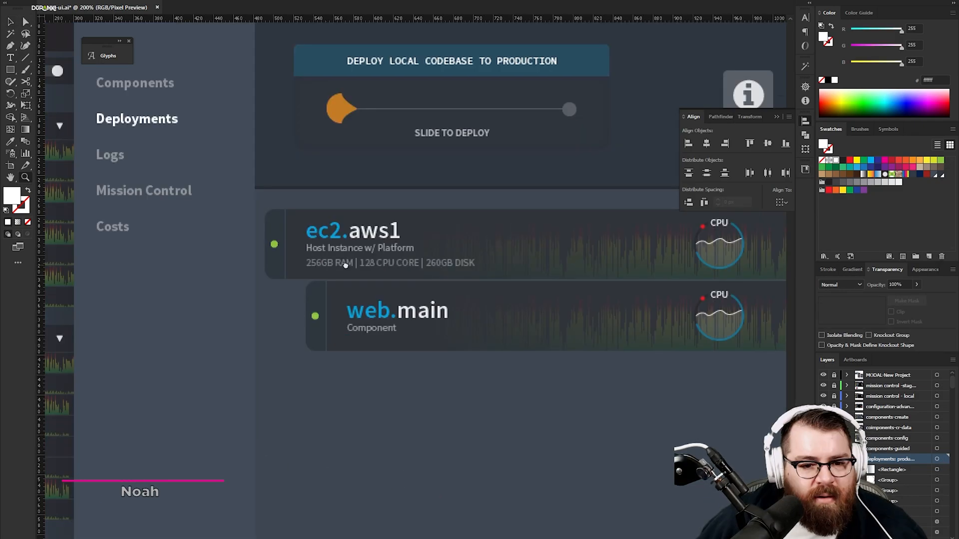
drag(335, 268, 403, 252)
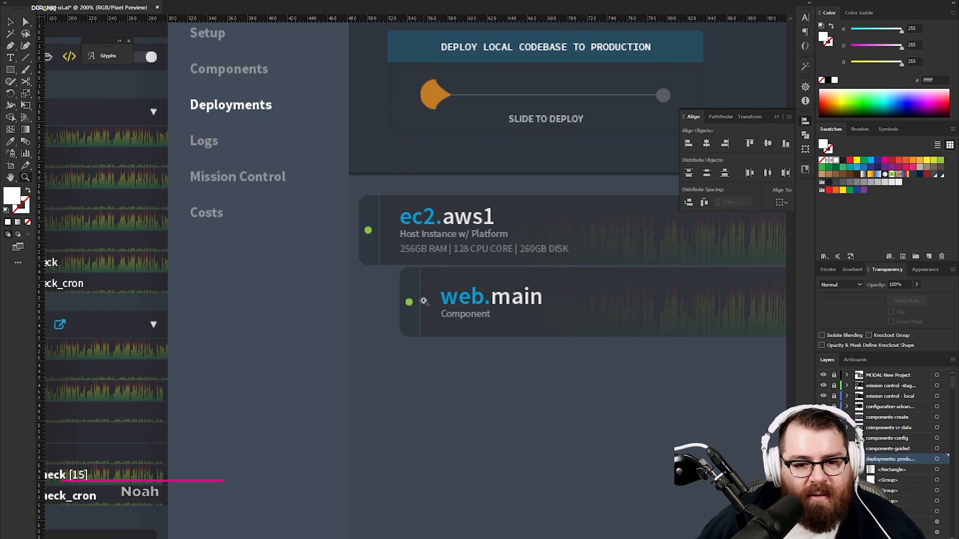
drag(617, 297, 349, 272)
drag(587, 286, 440, 280)
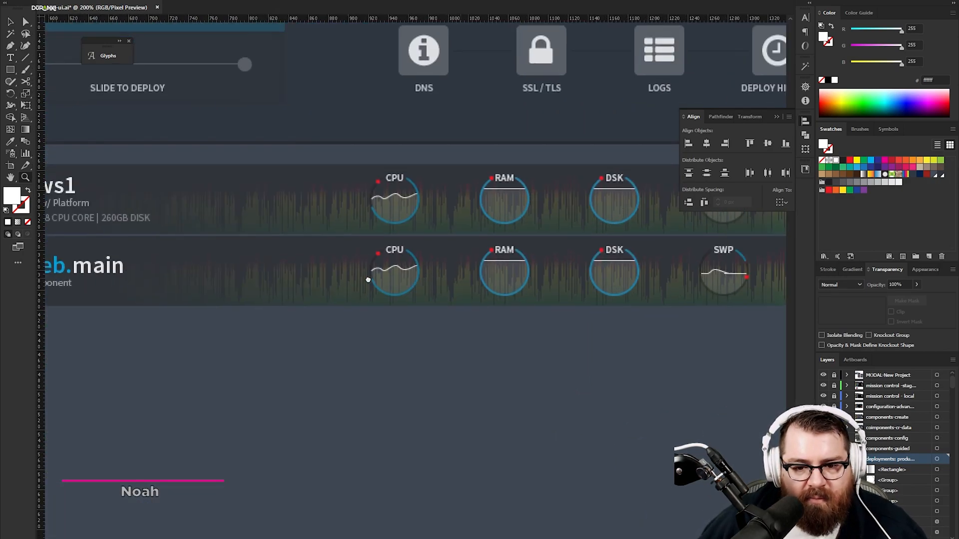
drag(542, 280, 439, 280)
mouse_move(570, 277)
mouse_down()
mouse_move(445, 281)
mouse_move(484, 281)
mouse_up()
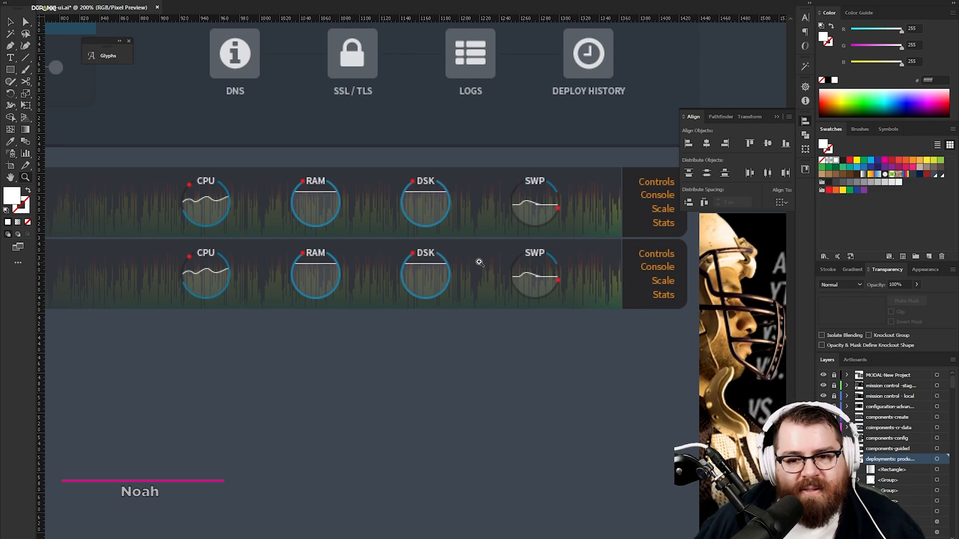
- Replace the Scale link on the web.main card with Move
key(a)
click(659, 284)
click(659, 284)
double_click(660, 283)
text(MOVE)
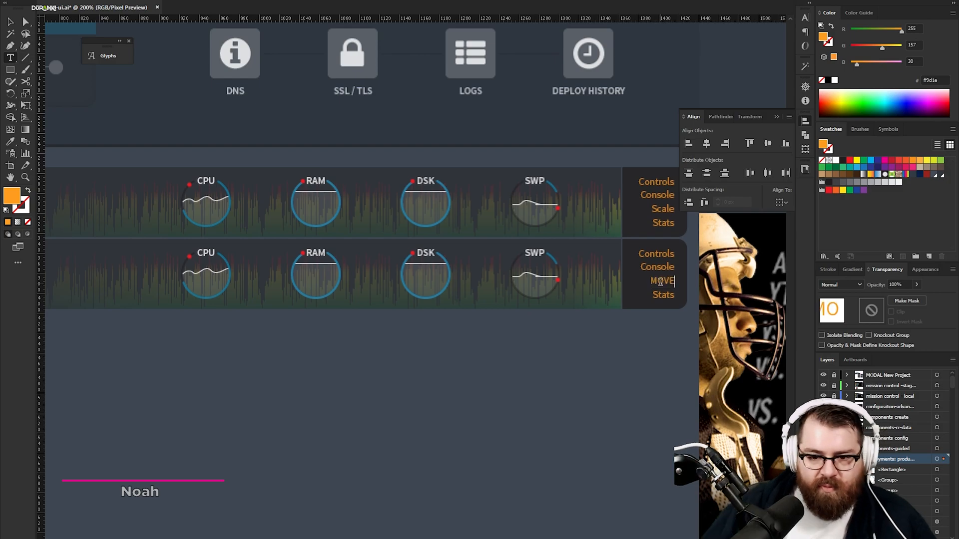
double_click(660, 282)
text(Move)
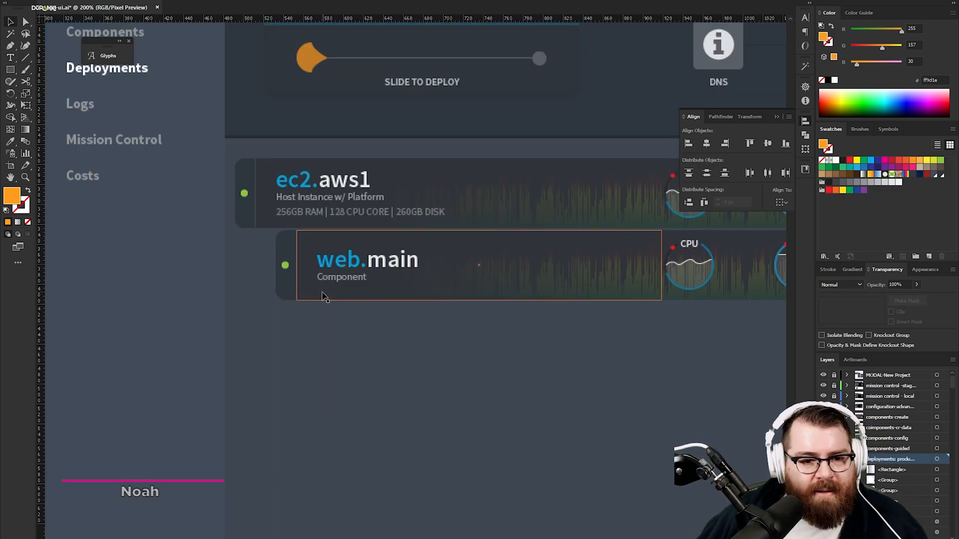
- Draw a thin white elbow connector from the ec2.aws1 status dot down and across to the web.main status dot
key(z)
click(314, 239)
click(377, 268)
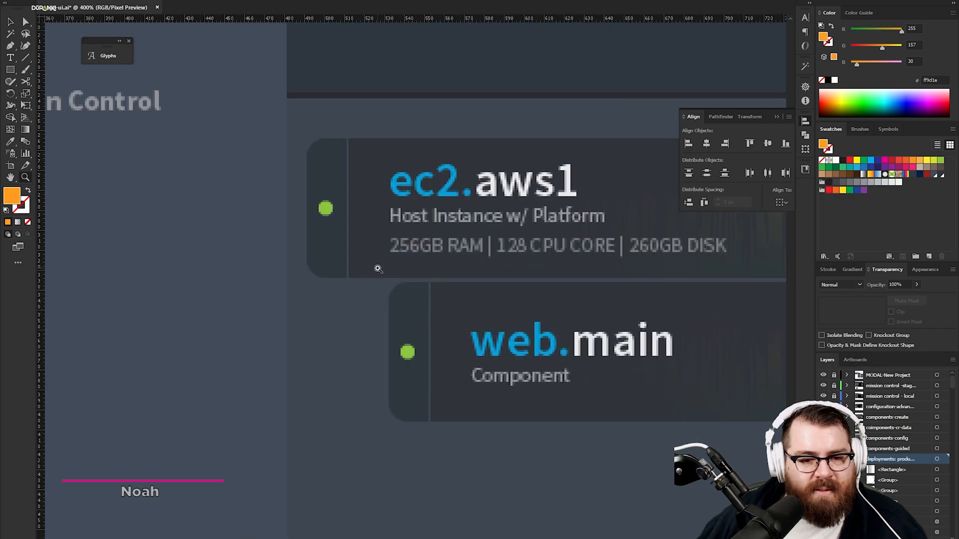
key(m)
drag(325, 225, 326, 252)
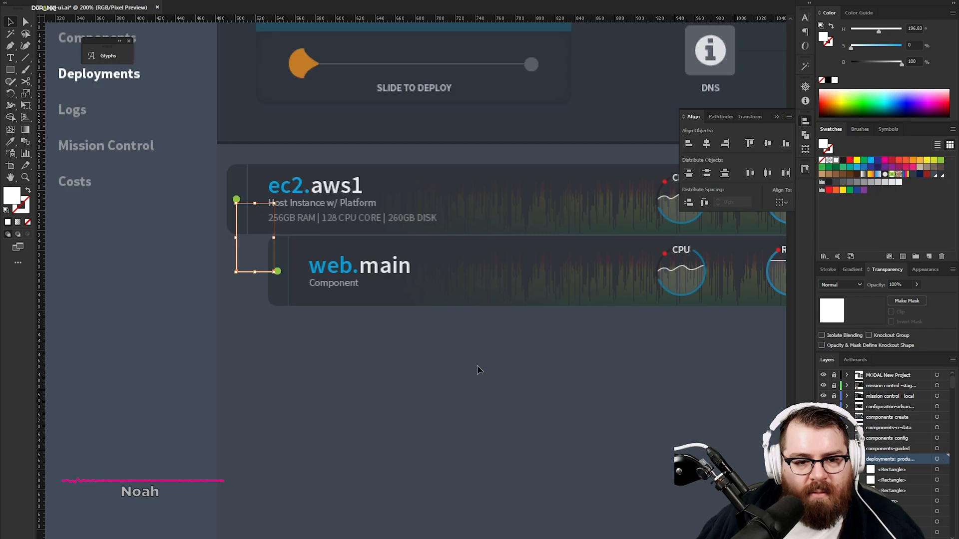
click(477, 364)
key(z)
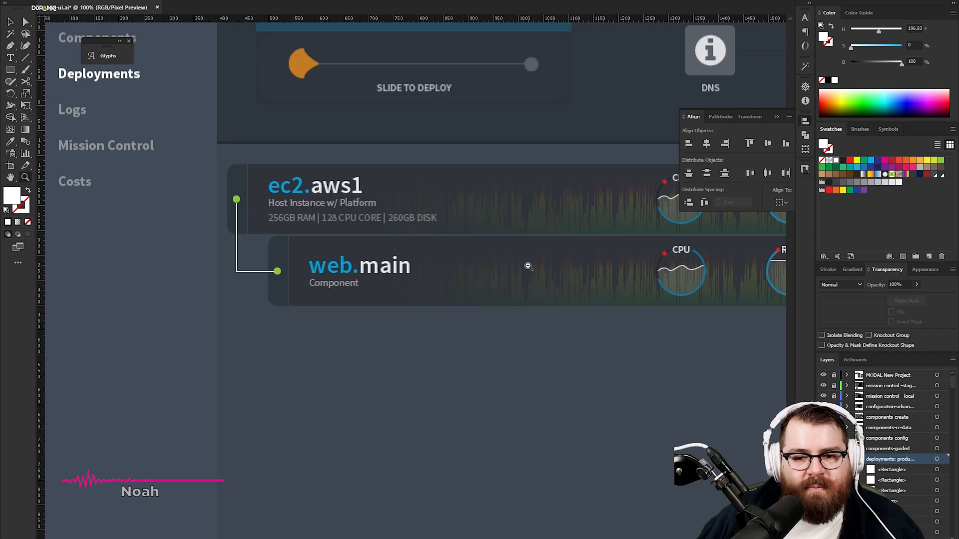
alt+click(528, 265)
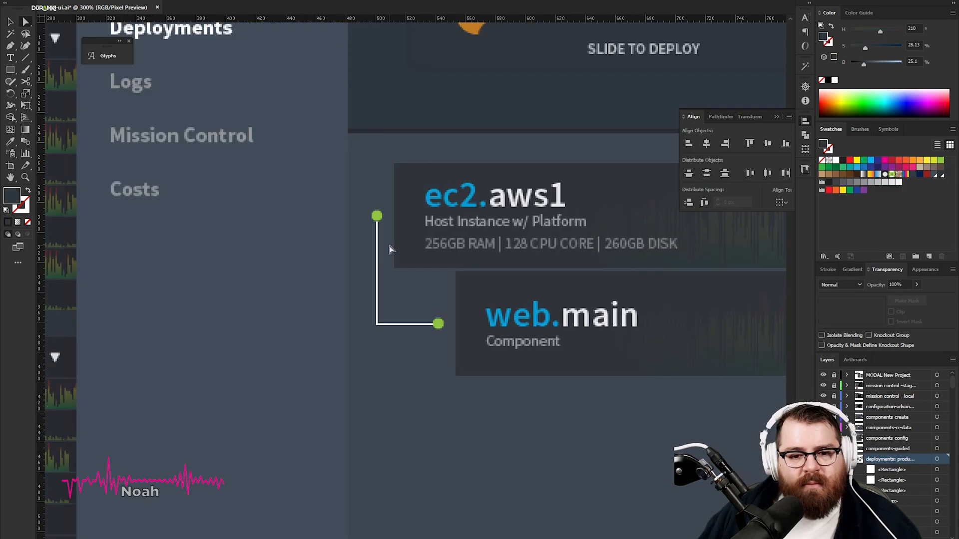
- Compare the cards' status dots and elbow connector with the deployment lists in the project sidebar
drag(197, 287, 451, 276)
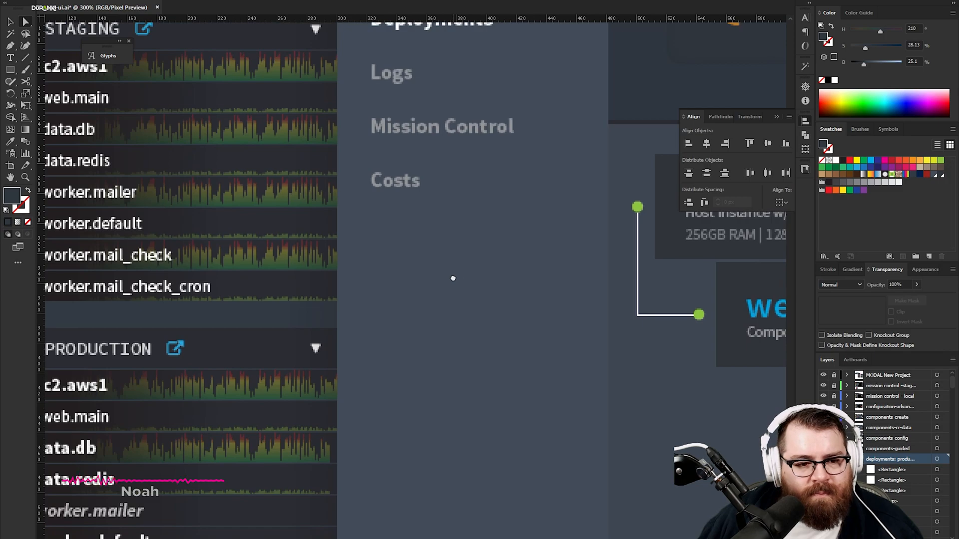
drag(311, 263, 422, 261)
drag(403, 205, 452, 183)
drag(780, 251, 416, 274)
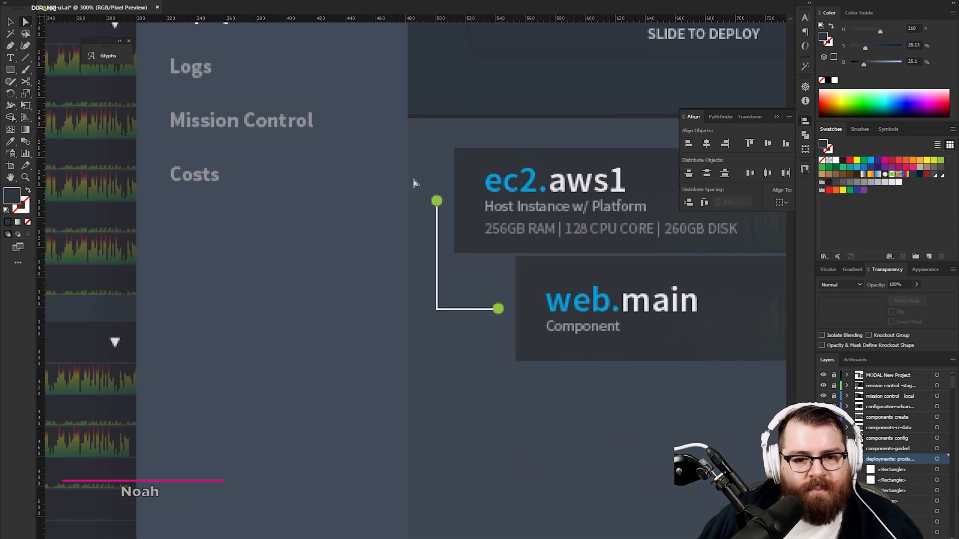
key(z)
click(449, 209)
click(450, 210)
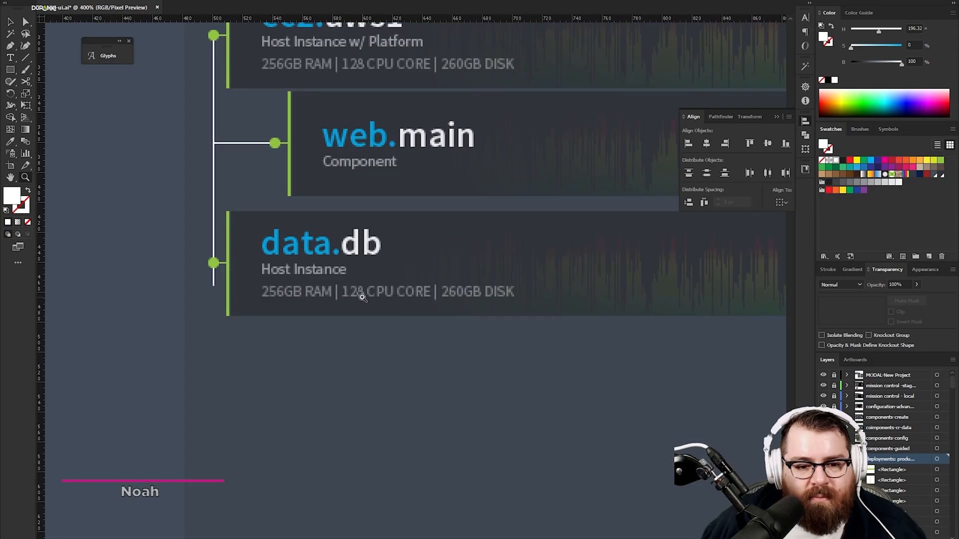
- Change the data.db card's specification line to 512GB RAM | 18 CPU CORE | 1TB DISK
click(363, 296)
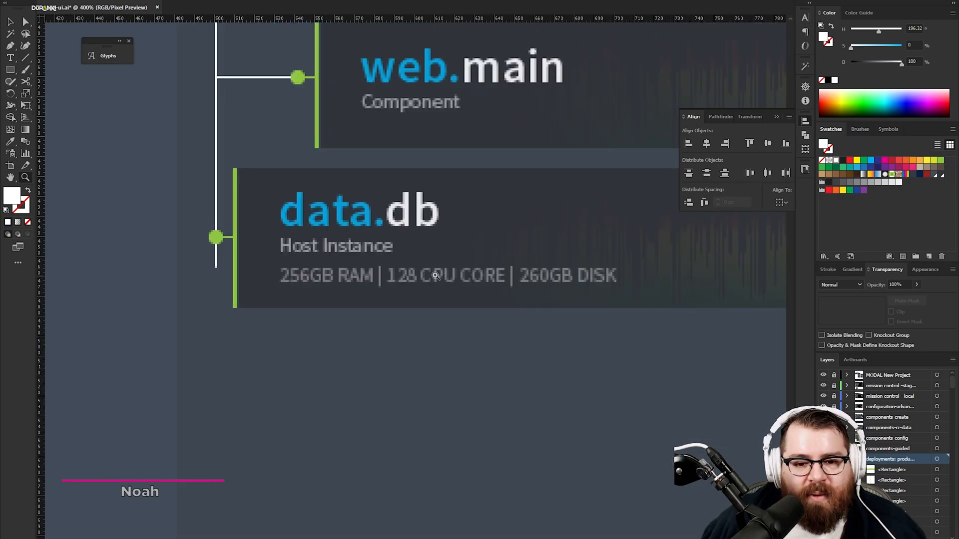
key(v)
double_click(413, 280)
drag(416, 277, 392, 276)
text(1)
drag(313, 276, 281, 275)
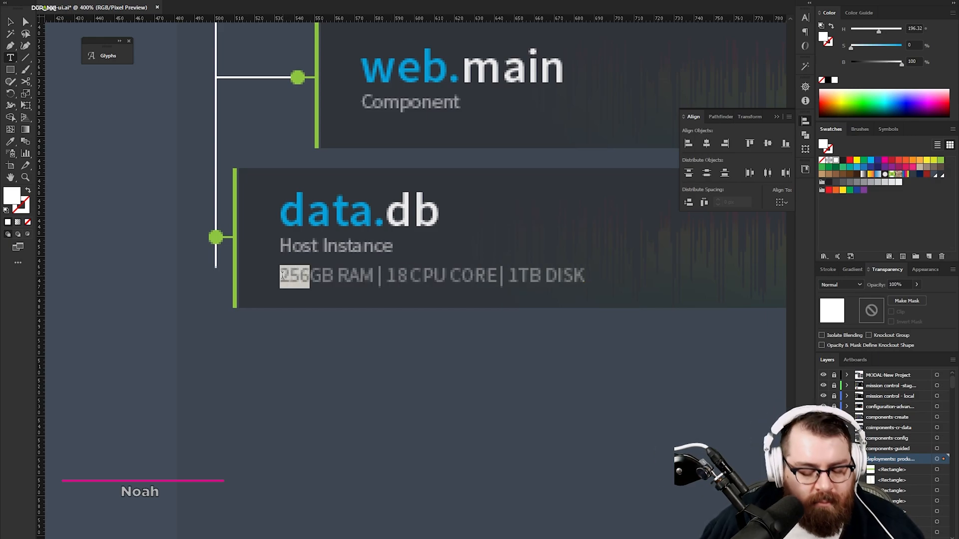
text(1)
key(BackSpace)
text(512)
scroll(245, 257, up, 1)
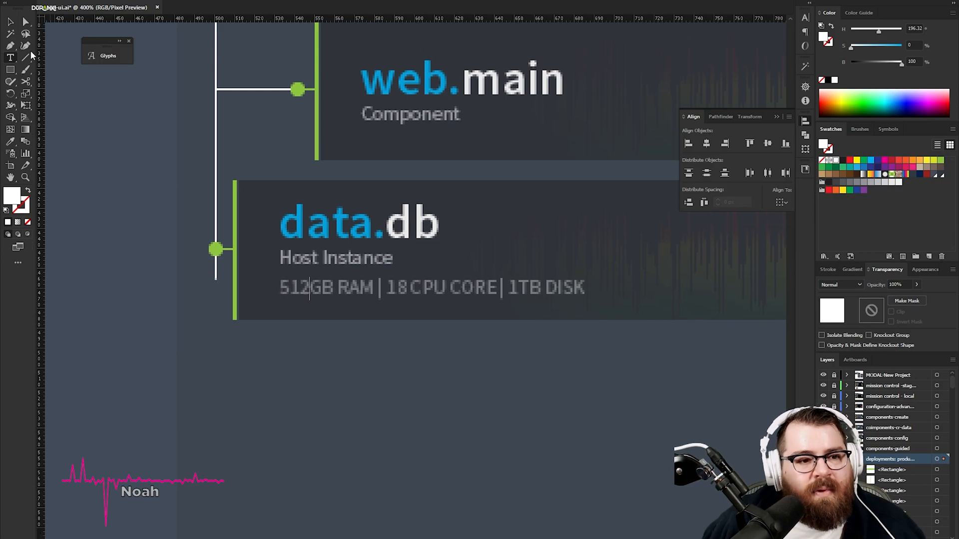
click(11, 23)
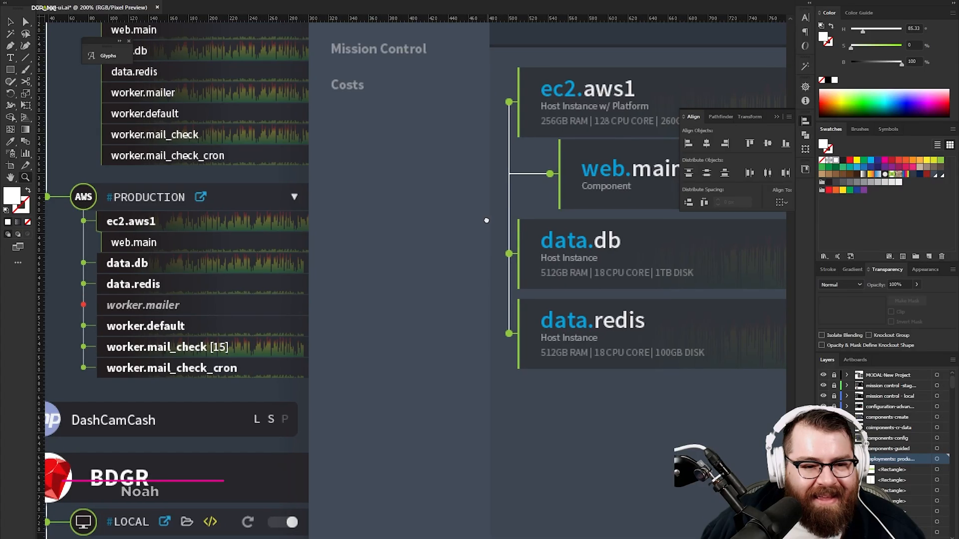
- Examine the stacked host cards against the sidebar's Production component list
drag(488, 218, 430, 204)
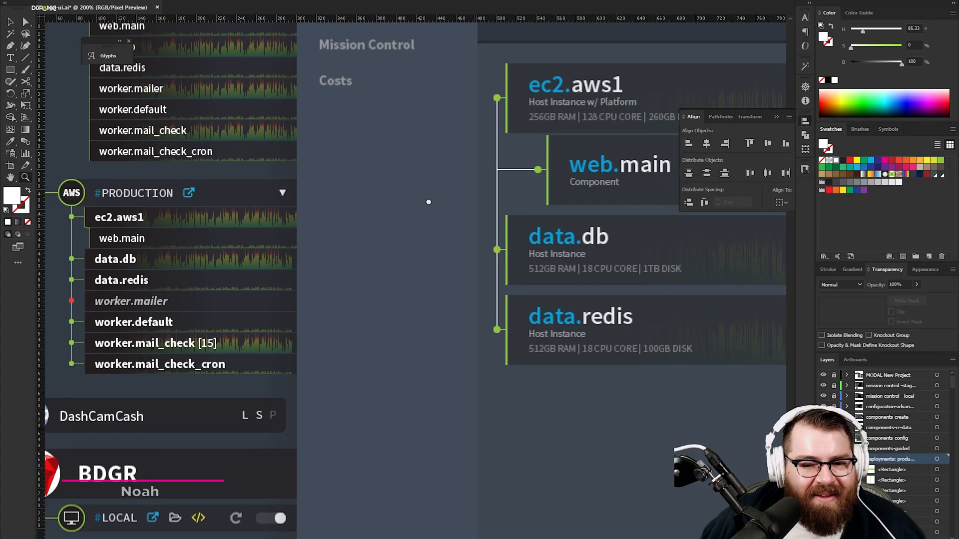
scroll(439, 229, left, 3)
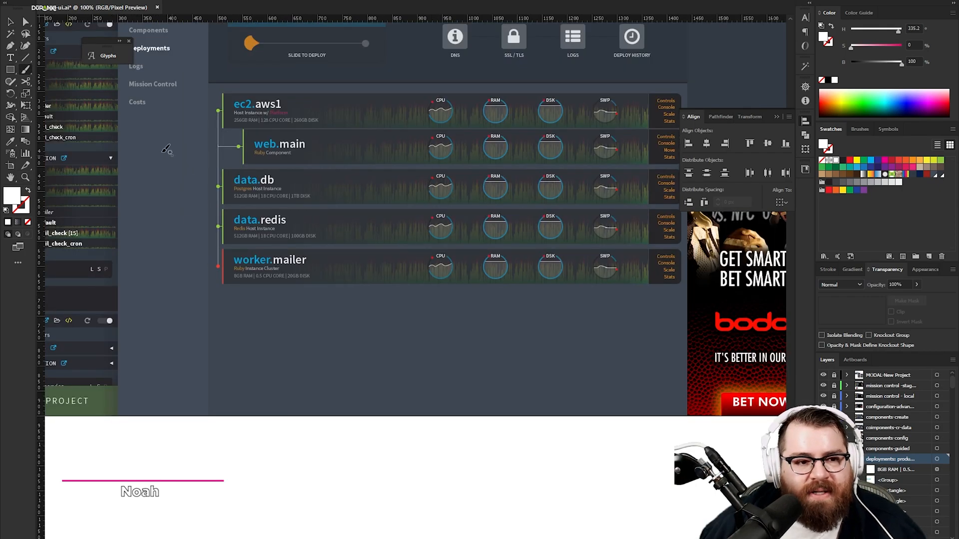
click(363, 278)
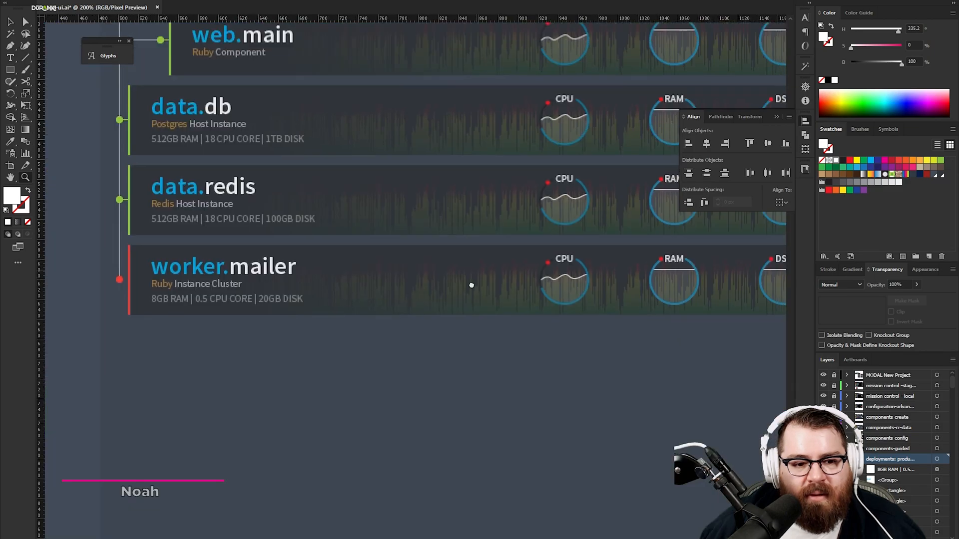
alt+click(403, 300)
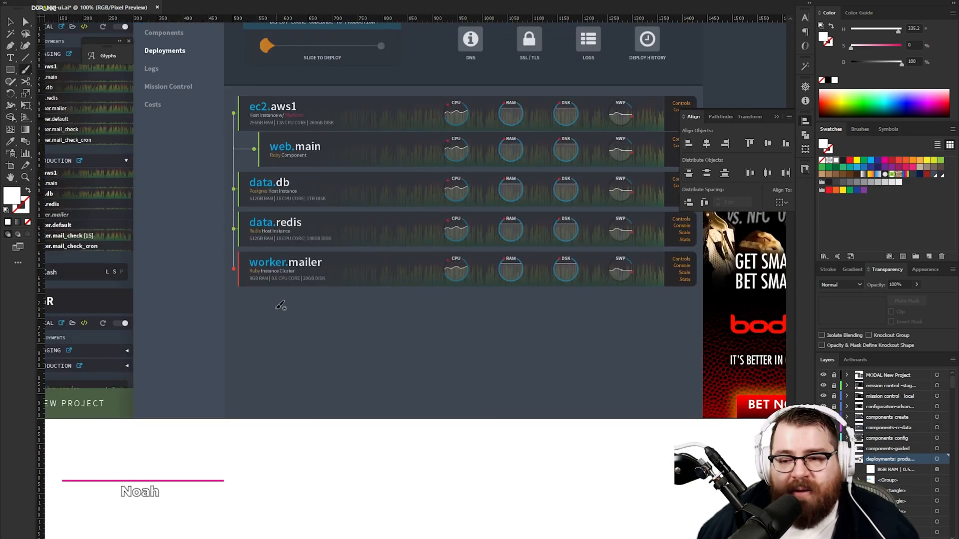
- Try a brush-drawn elbow branch beneath the worker.mailer card leading to a worker.mailer.1 instance label
drag(261, 300, 281, 302)
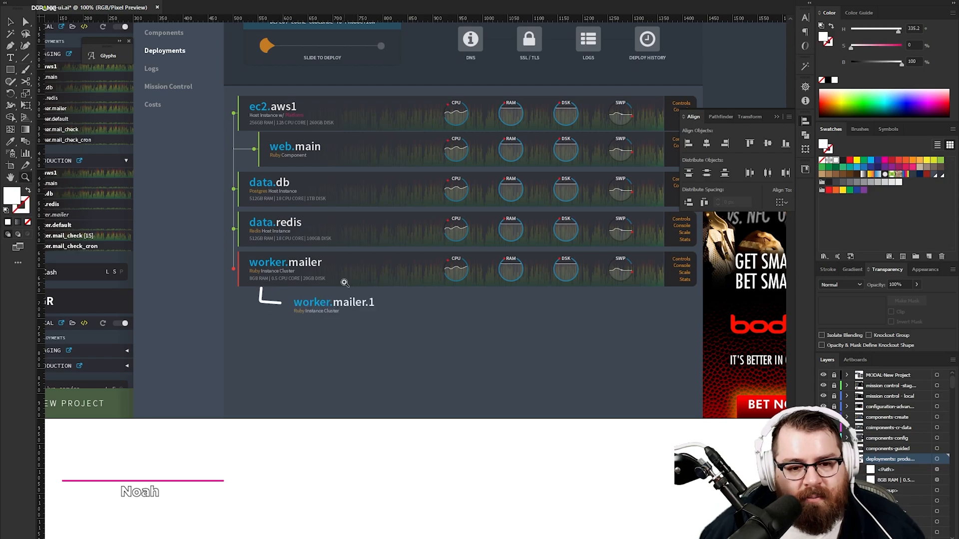
click(343, 281)
drag(400, 283, 320, 275)
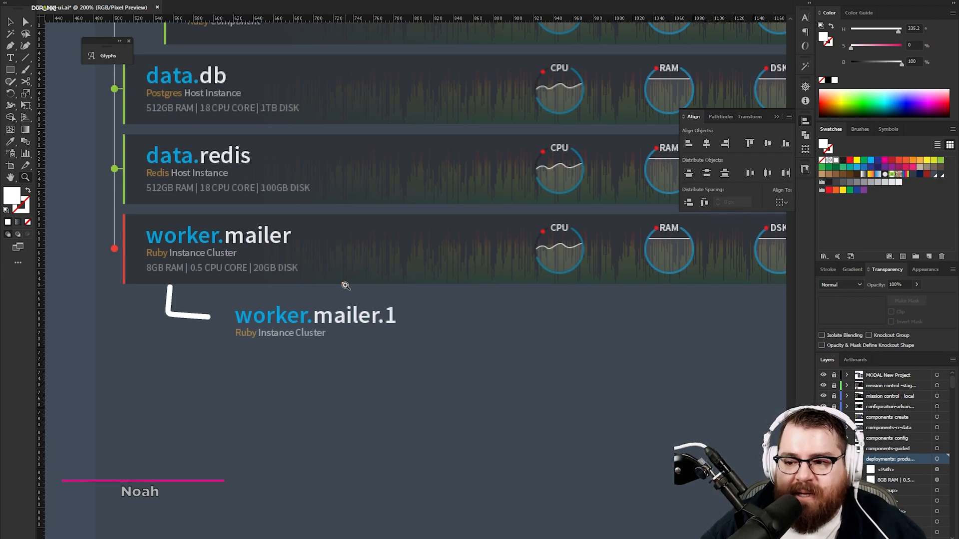
alt+click(424, 305)
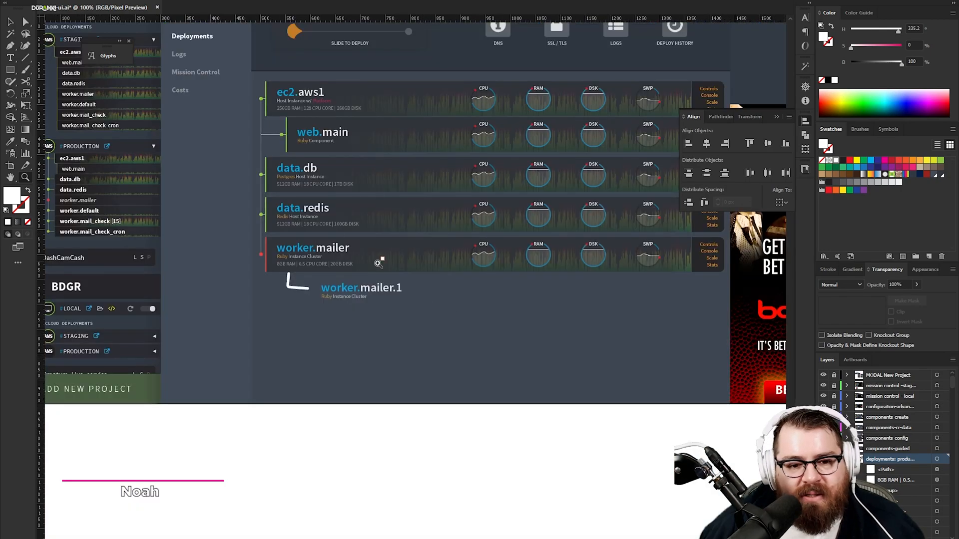
click(336, 289)
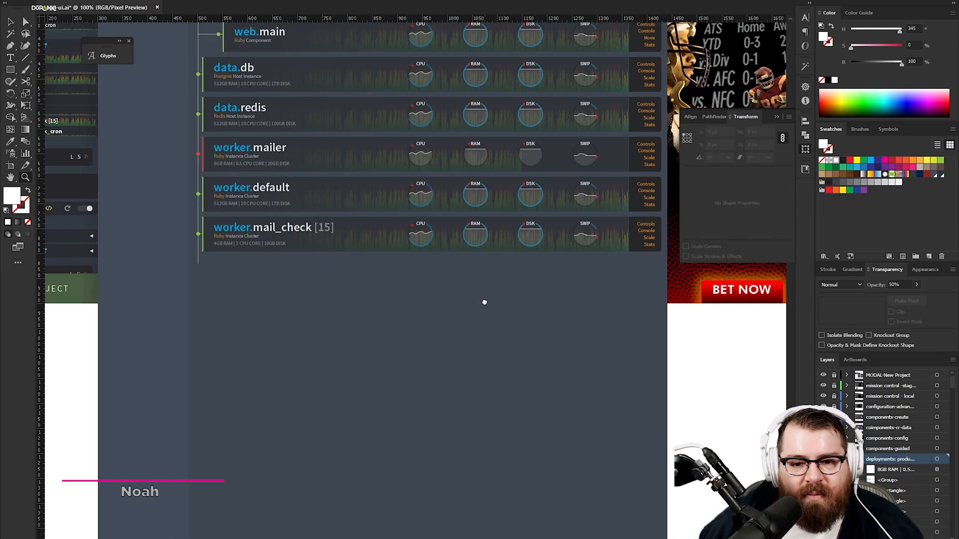
- Repeat the 1 px wide, 52 px tall divider across the #7 and #8 instance columns, and delete the overhanging copy at #8
drag(484, 302, 507, 315)
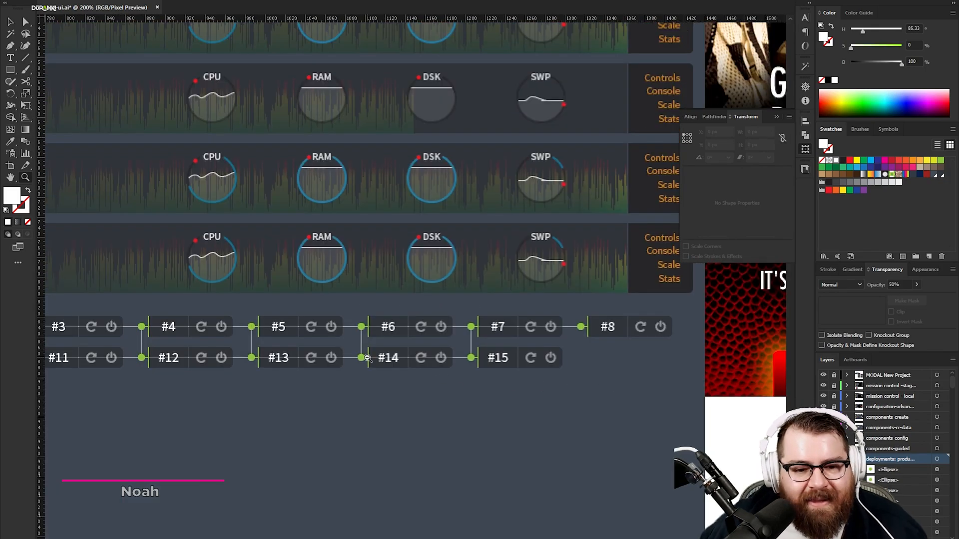
alt+click(367, 357)
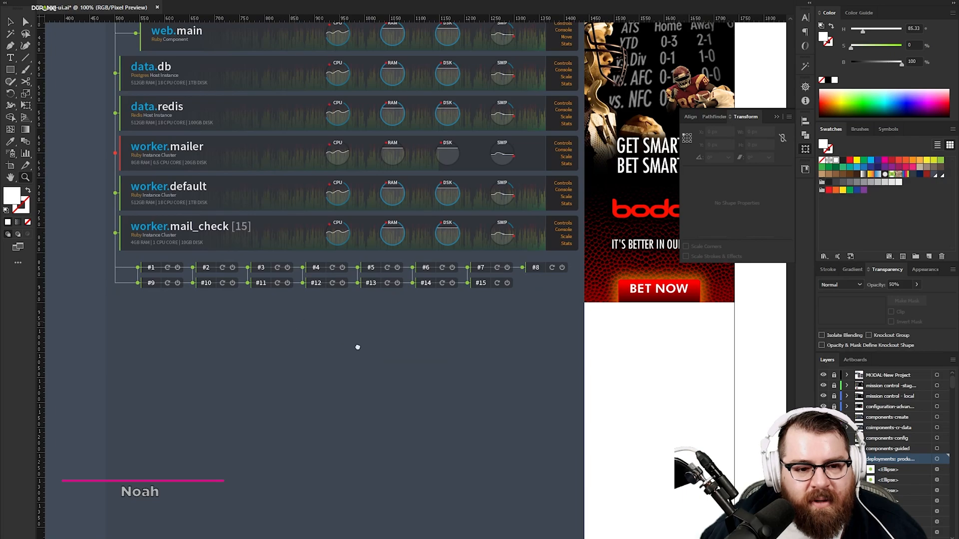
drag(341, 340, 392, 366)
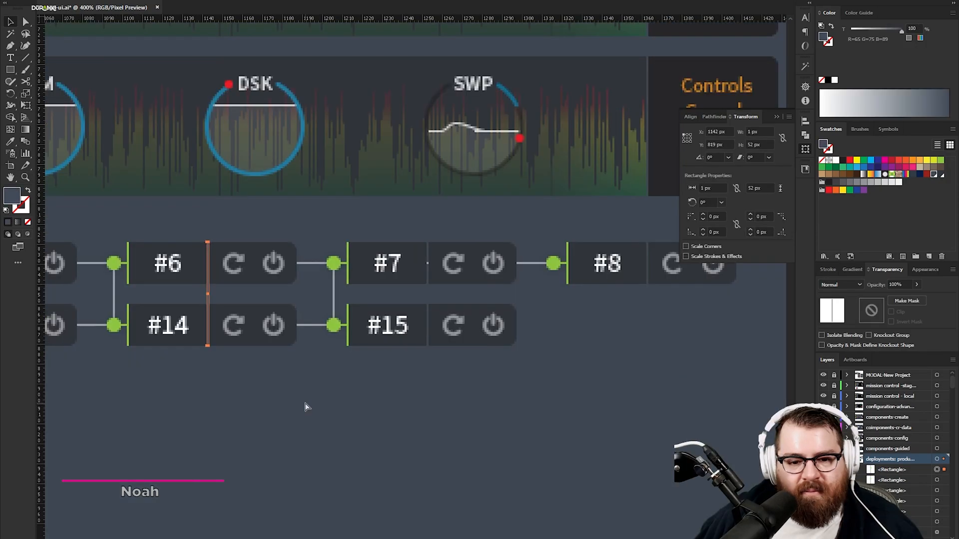
key(ctrl+d)
key(ctrl+d)
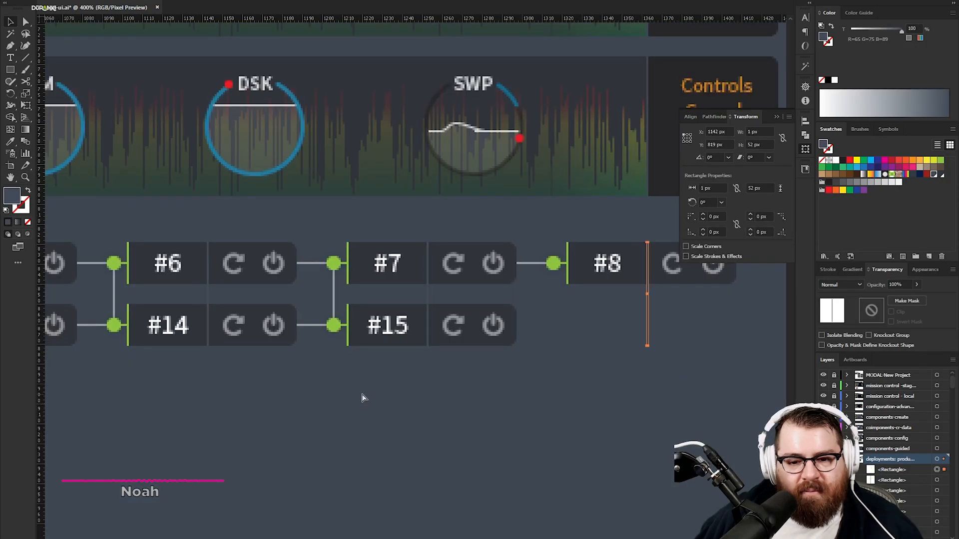
drag(677, 305, 633, 324)
key(Delete)
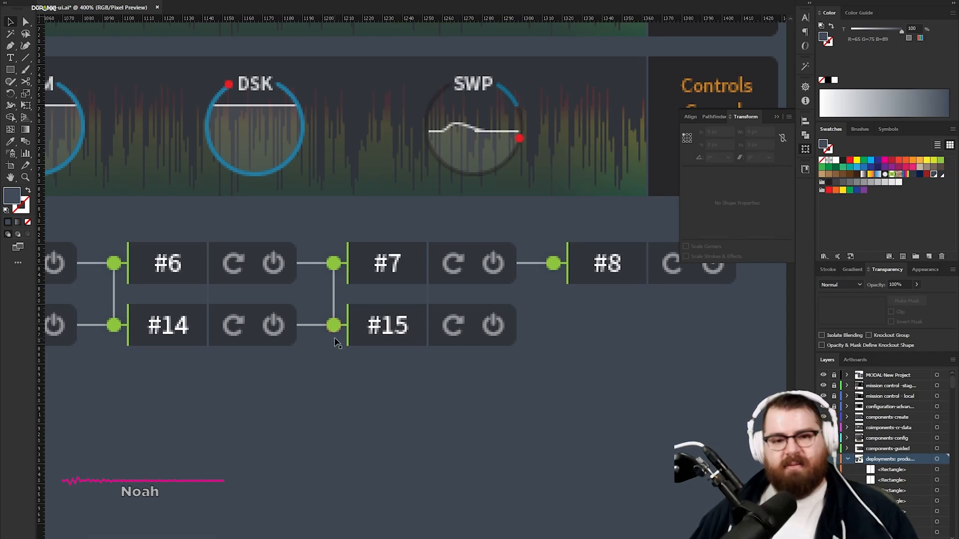
- Examine the connector lines and status dots joining the two rows of instance chips around #7 and #15
key(z)
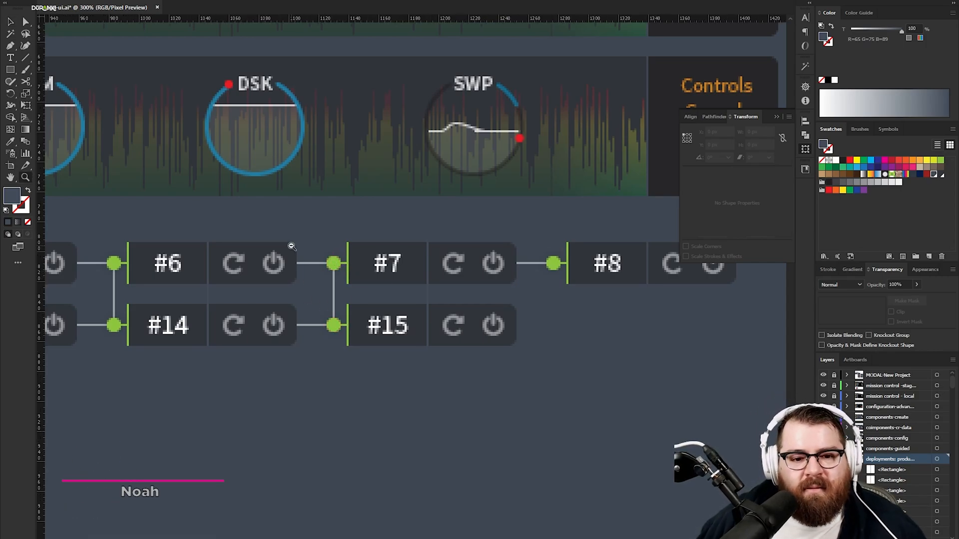
alt+click(292, 247)
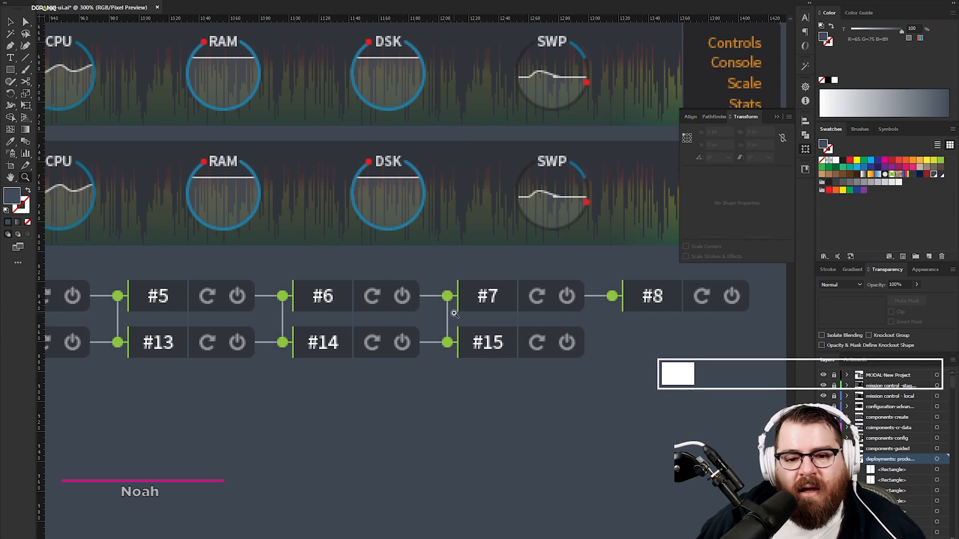
click(454, 313)
click(454, 313)
click(423, 258)
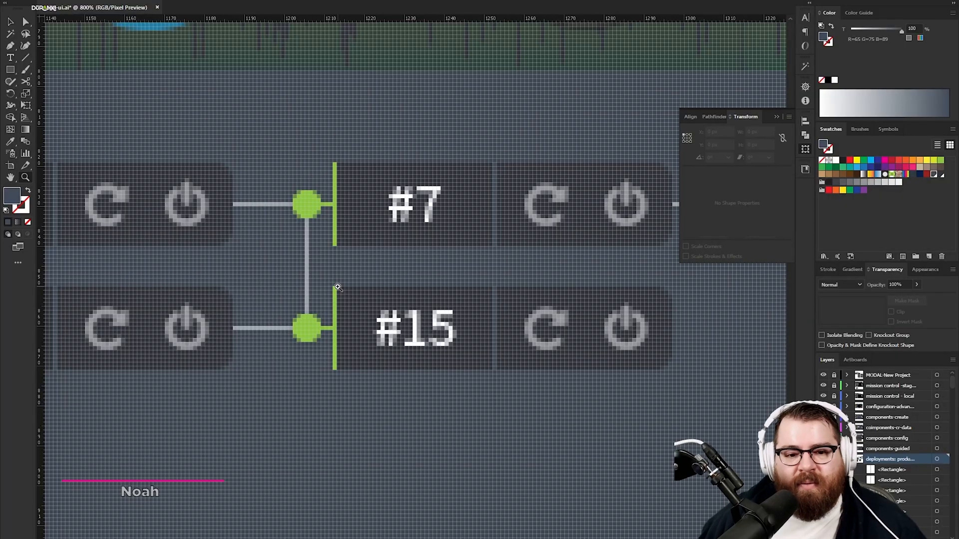
alt+click(337, 287)
alt+click(337, 287)
alt+click(337, 287)
alt+click(337, 287)
- Remove the vertical connector lines between the upper and lower rows of instance chips
key(v)
click(525, 272)
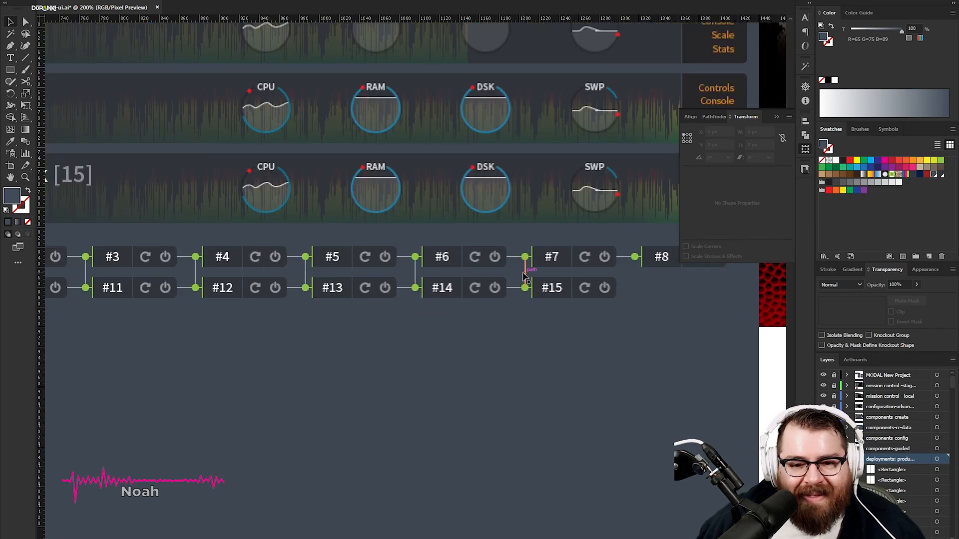
key(ctrl+1)
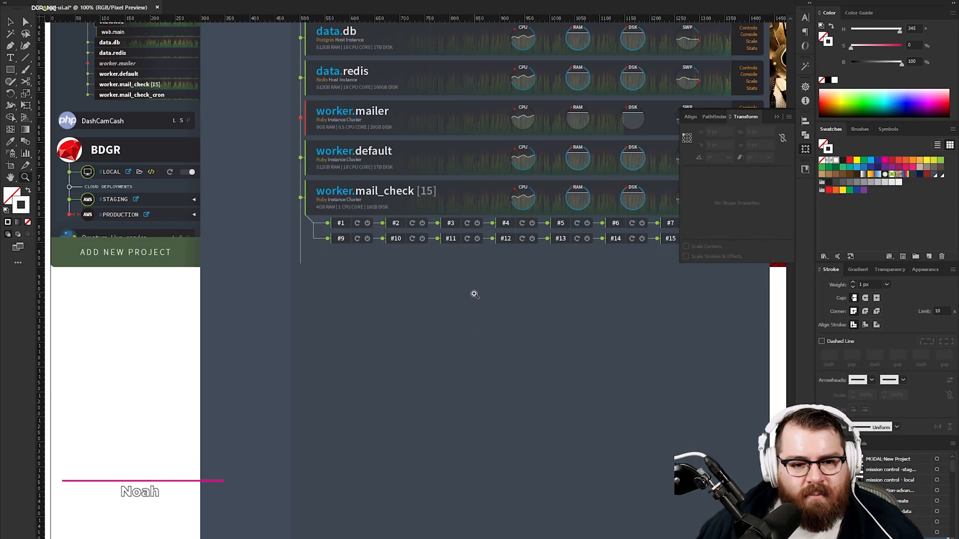
- Rename the card beneath the numbered instance chips to worker.mail_check_cron
drag(528, 321, 407, 349)
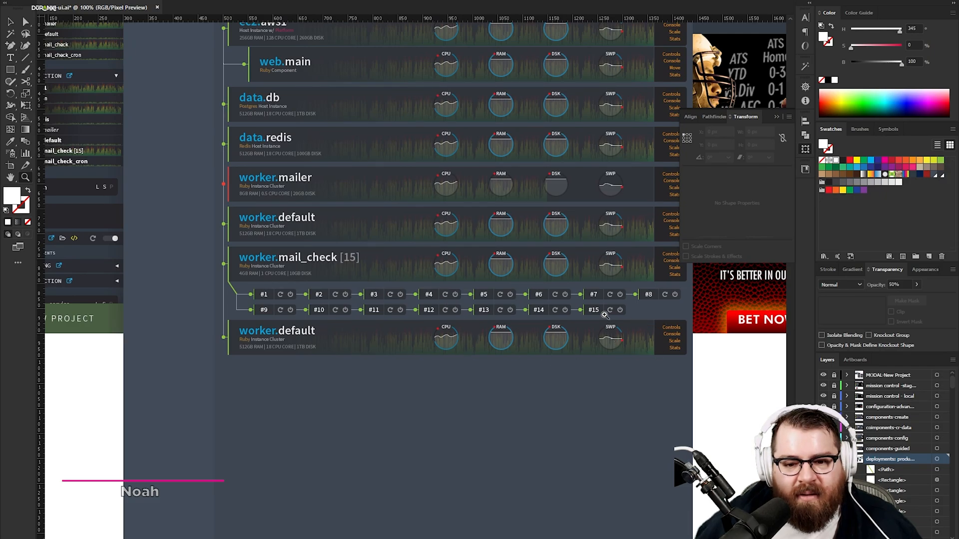
scroll(308, 400, up, 3)
scroll(309, 400, right, 4)
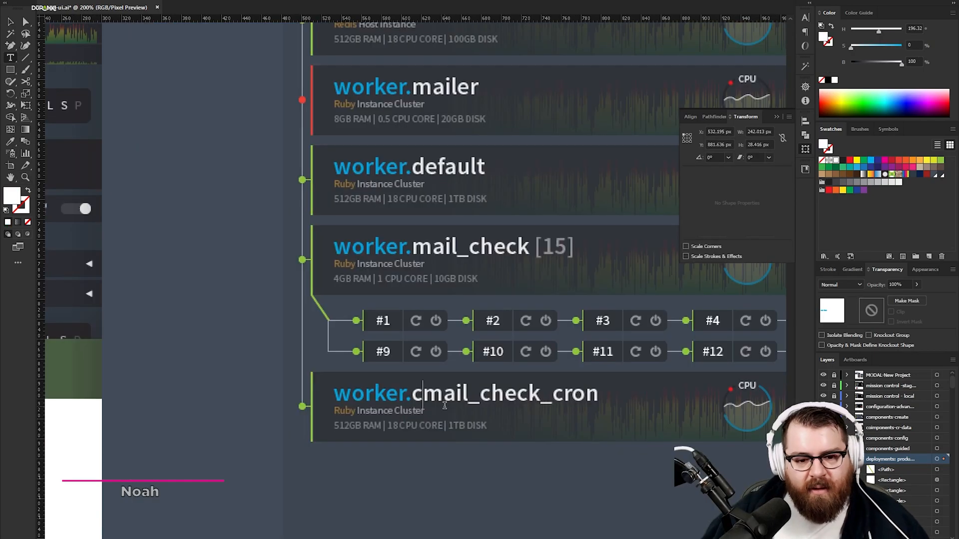
key(BackSpace)
click(11, 22)
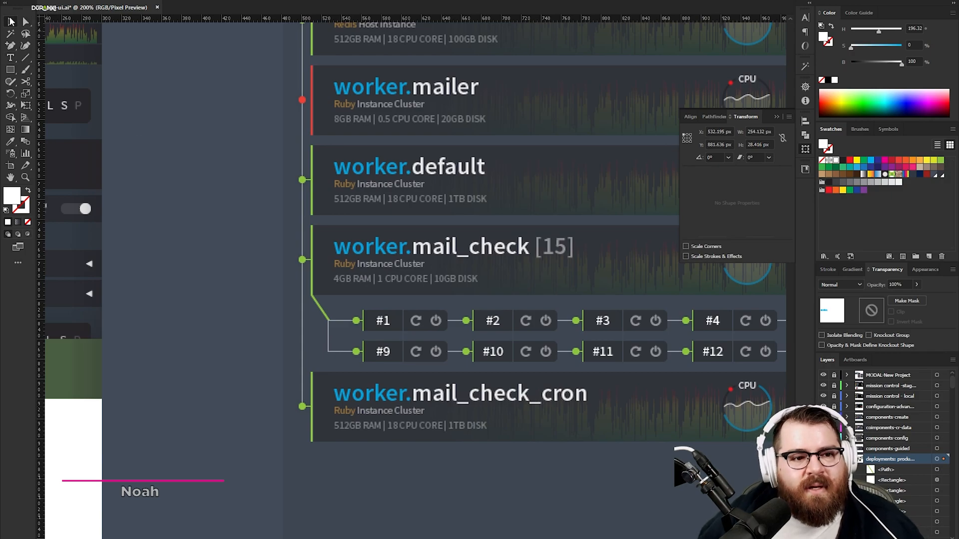
- Examine the gauge cards, instance chips and connector tree across the full stack from ec2.aws1 to worker.mail_check_cron
click(212, 185)
drag(646, 246, 381, 254)
drag(679, 254, 410, 283)
drag(508, 173, 390, 285)
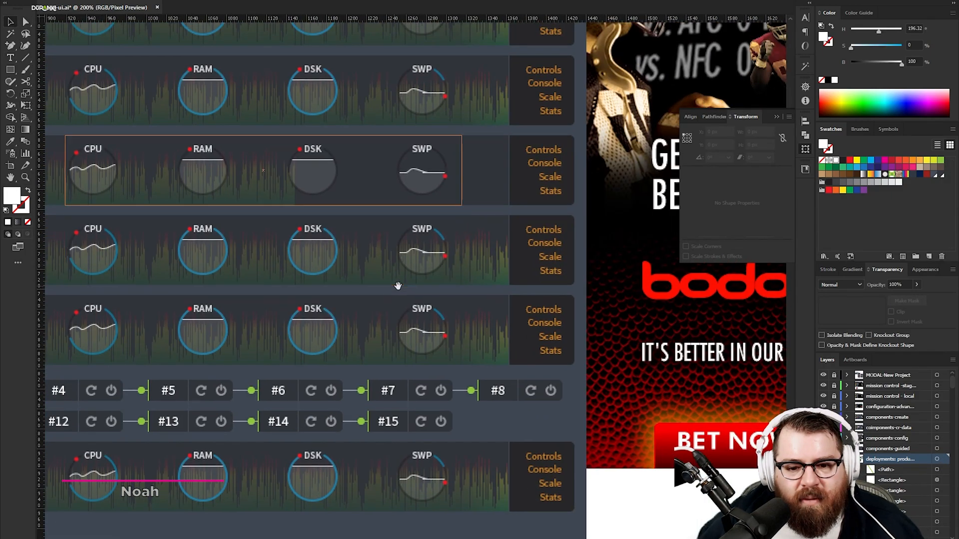
key(ctrl+shift+a)
key(z)
alt+click(398, 340)
alt+click(398, 340)
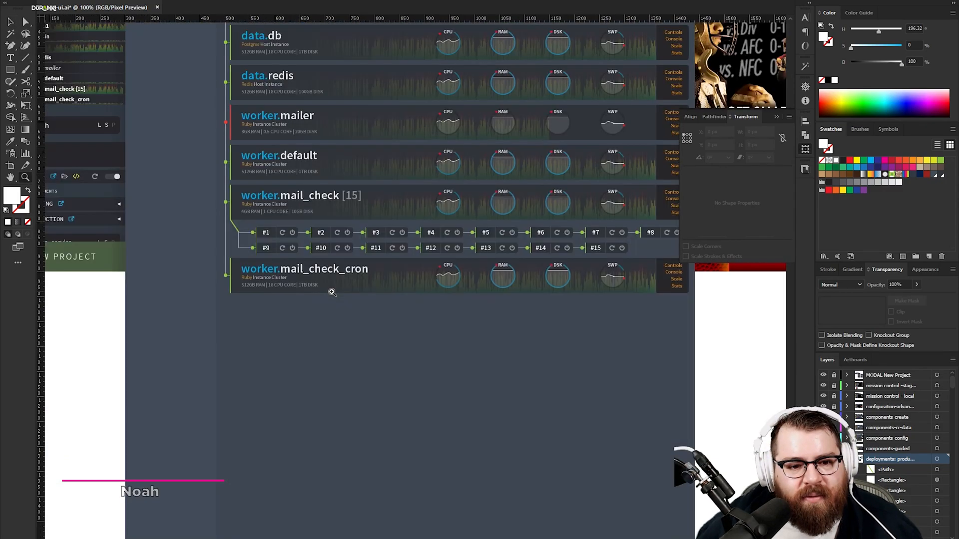
click(331, 289)
drag(482, 189, 435, 328)
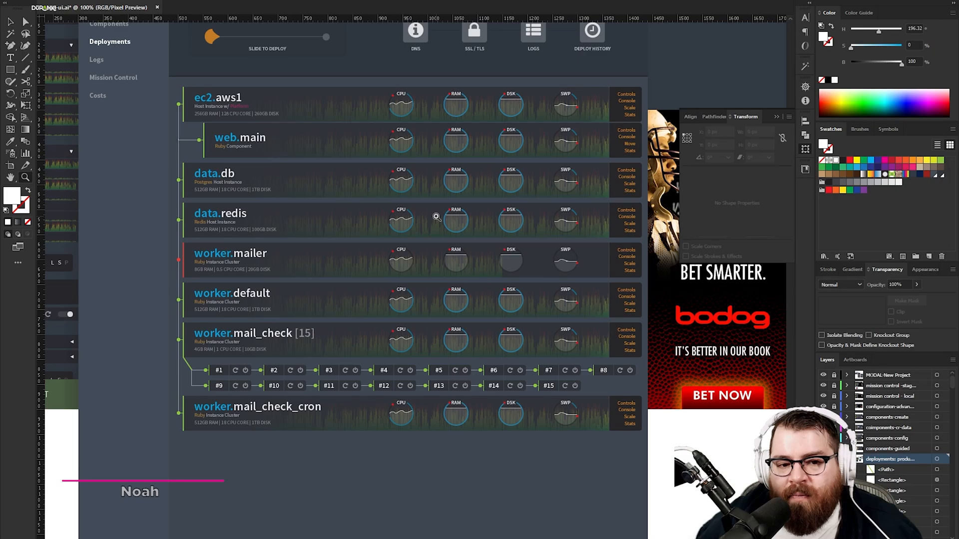
key(v)
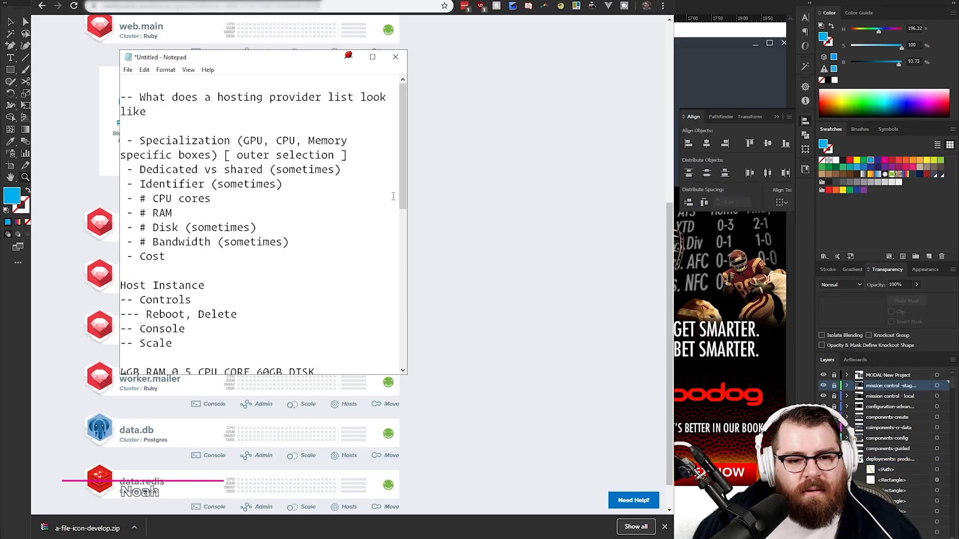
- Start a "controls -" line below the existing text at the end of the untitled Notepad notes
drag(403, 176, 403, 303)
click(322, 300)
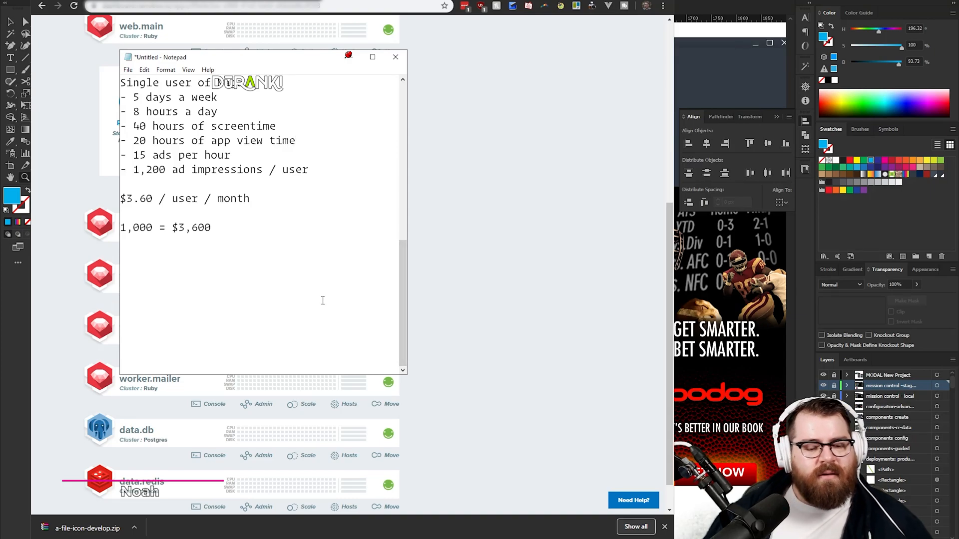
text(controls -)
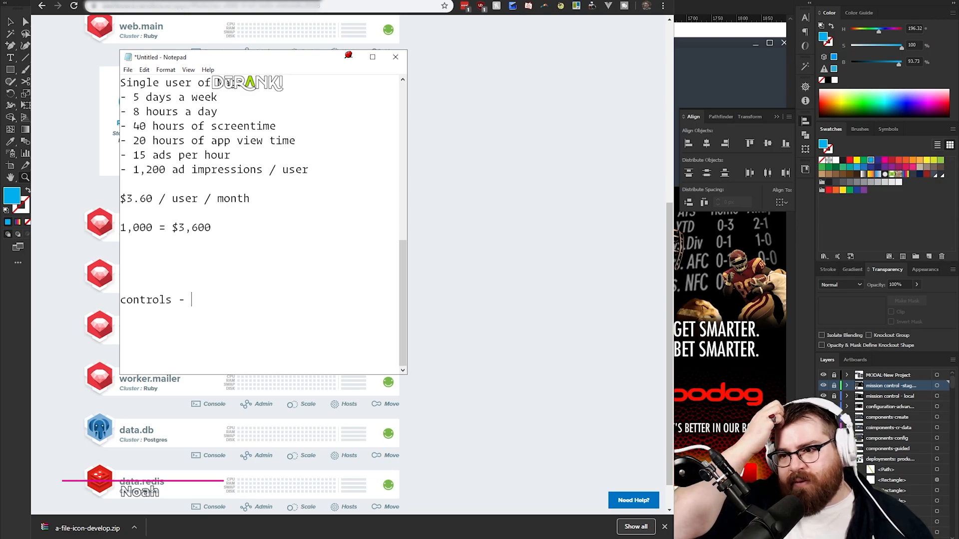
- Nudge the gauges and usage graph of the worker.mail_check_cron card left, away from its column of control links
click(22, 16)
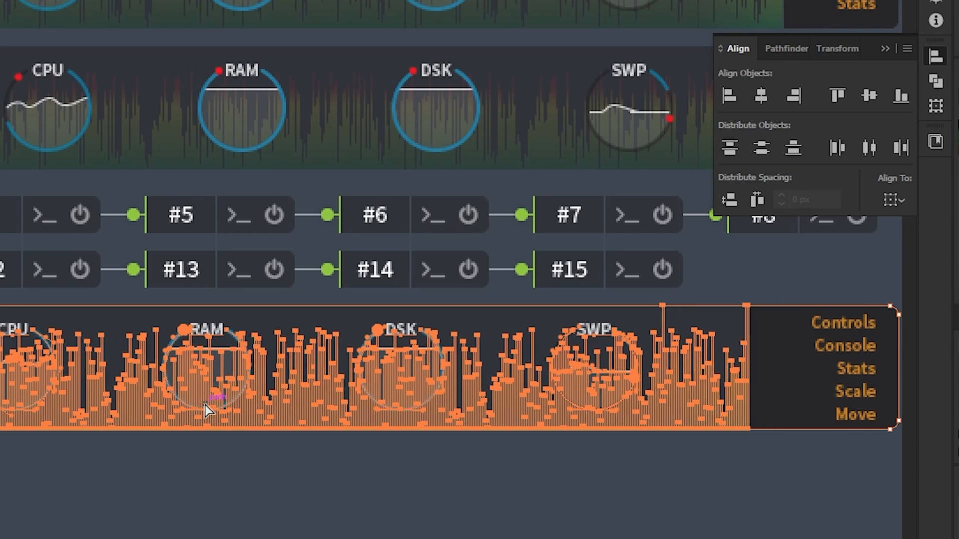
key(Left)
key(Left)
key(Left)
key(Left)
key(Left)
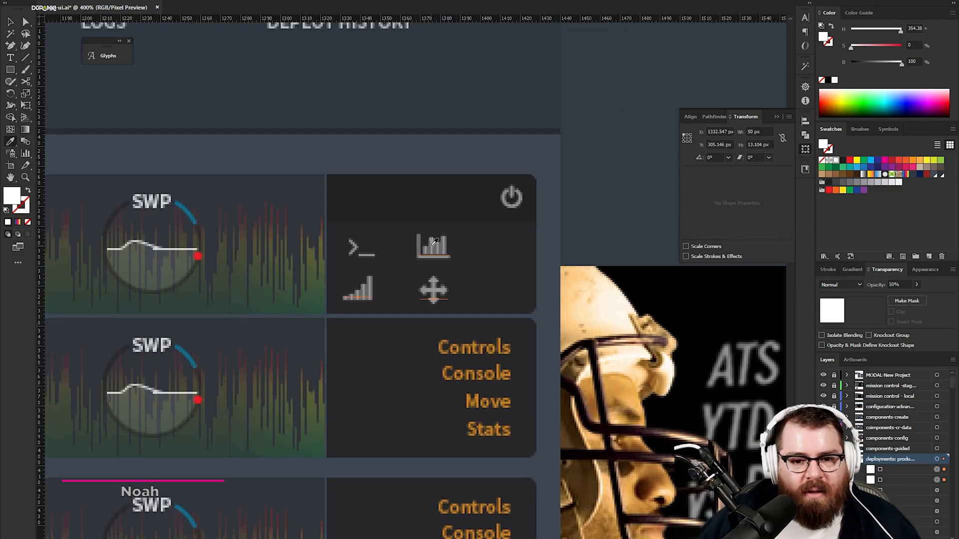
- Duplicate the power icon to the left within the top row of the ec2.aws1 card's control panel
key(v)
key(ctrl+shift+a)
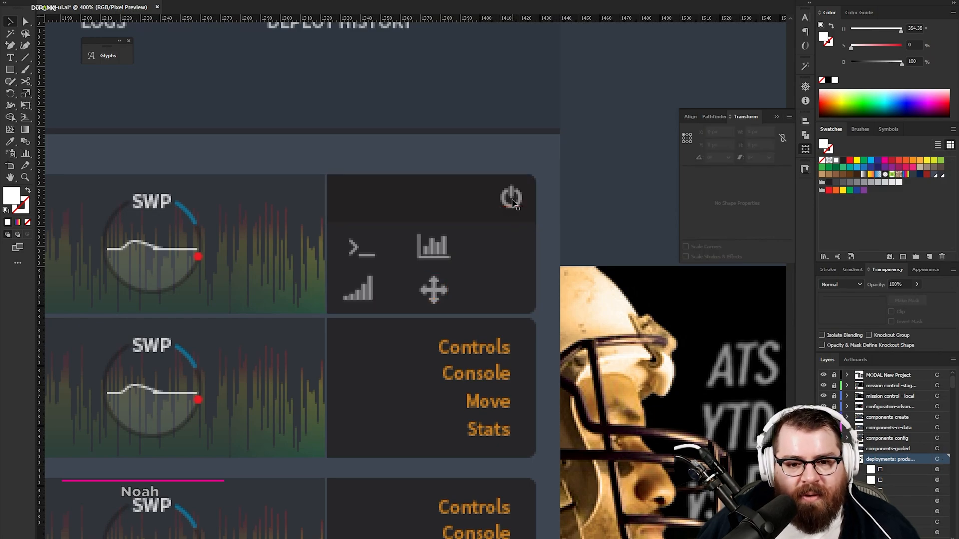
drag(514, 199, 466, 199)
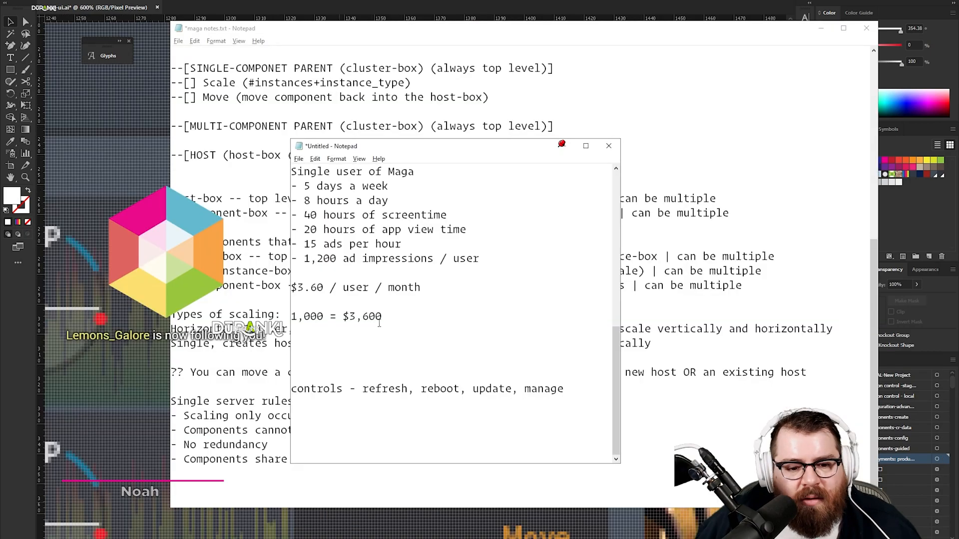
- Review the refresh, reboot, update and manage entries on the controls line of the Notepad notes
double_click(378, 391)
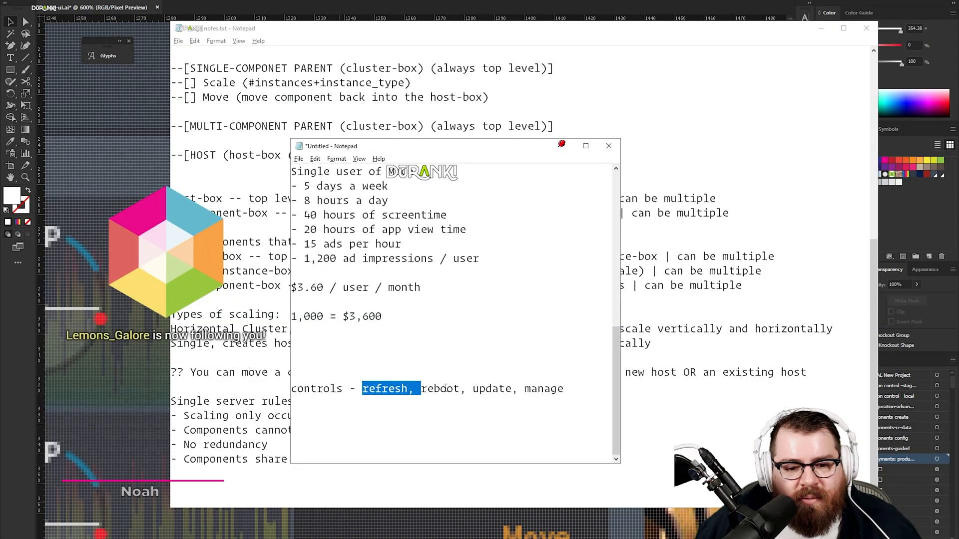
double_click(439, 389)
double_click(491, 389)
double_click(543, 389)
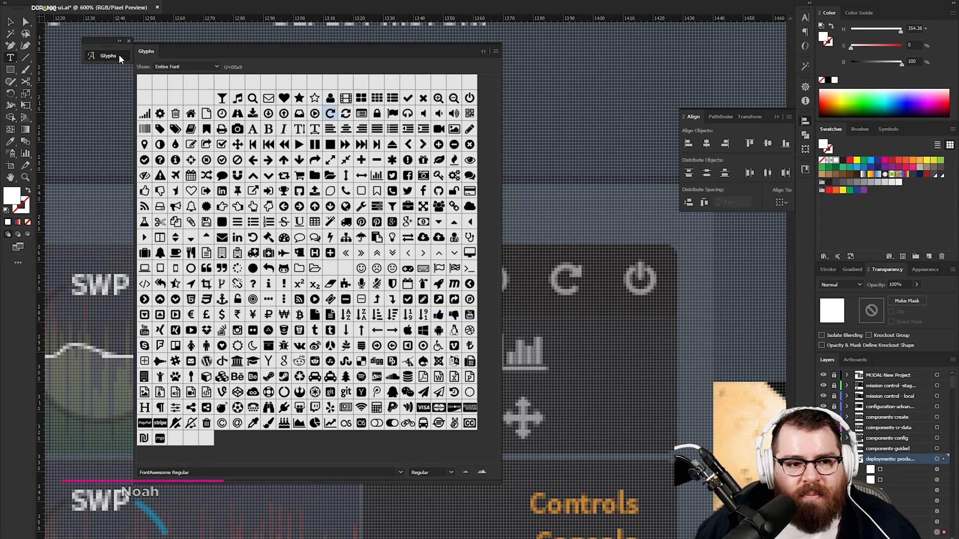
- Close the glyph list and select the power glyph immediately left of the refresh icon in the ec2.aws1 card's controls
click(108, 55)
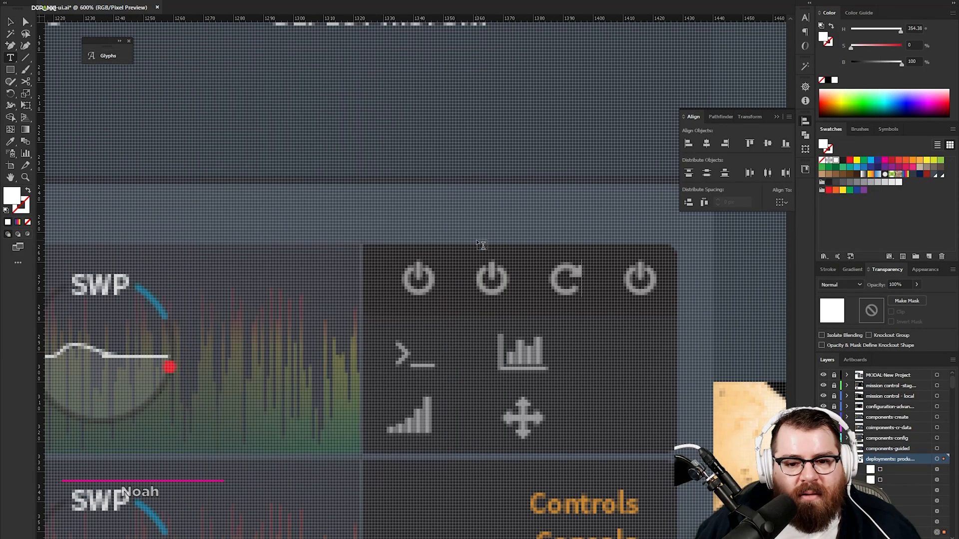
drag(500, 274, 477, 270)
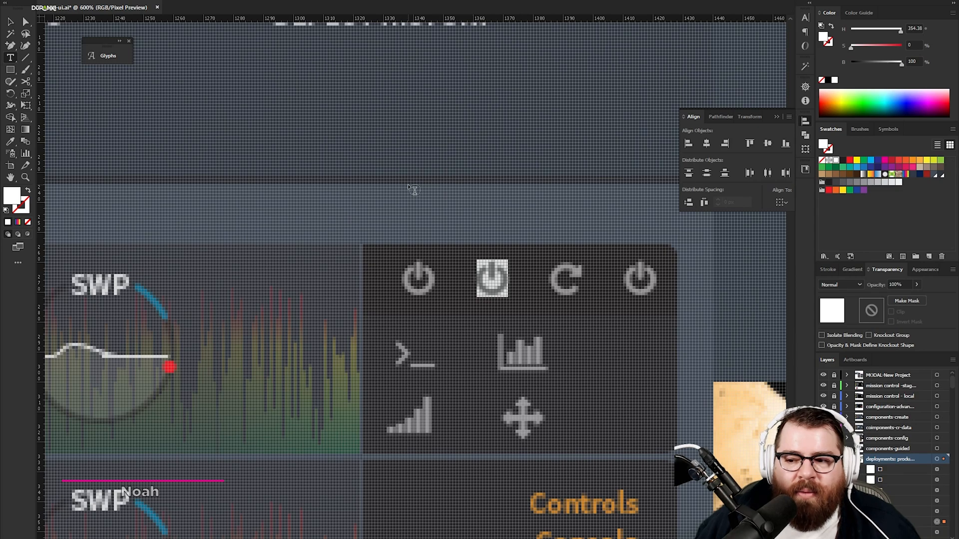
click(445, 538)
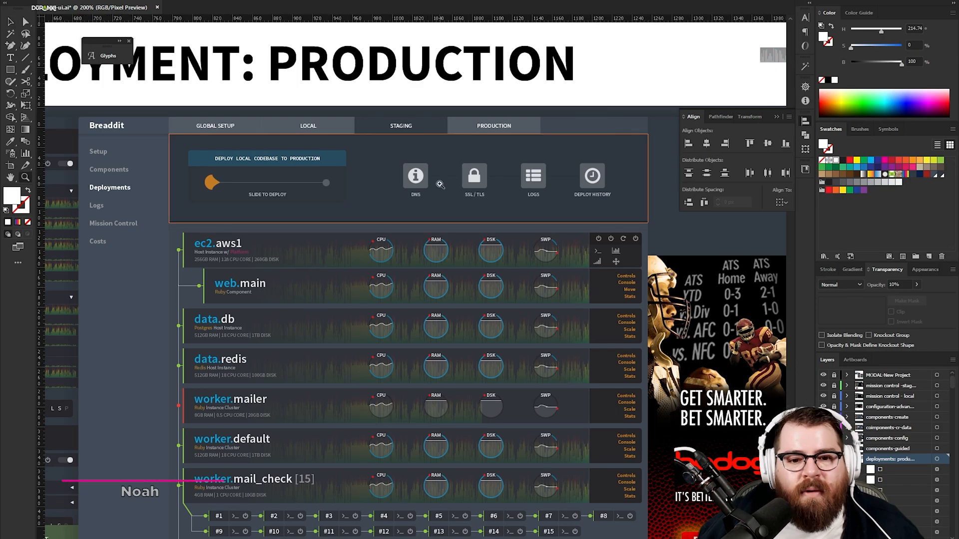
- Examine the header's action icons and the data.db component controls on the Nanobox dashboard, and return to Illustrator
key(ctrl+plus)
key(ctrl+plus)
drag(577, 306, 552, 229)
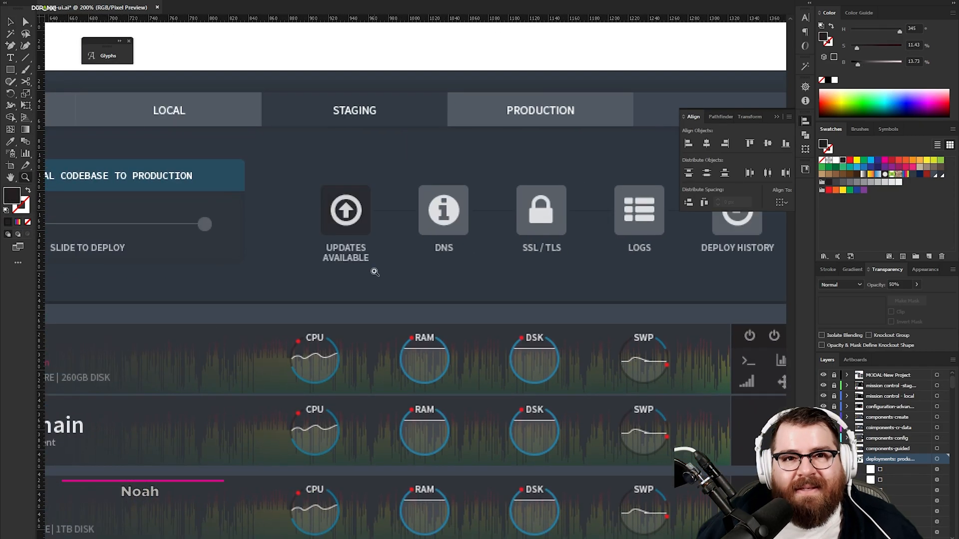
scroll(378, 273, down, 2)
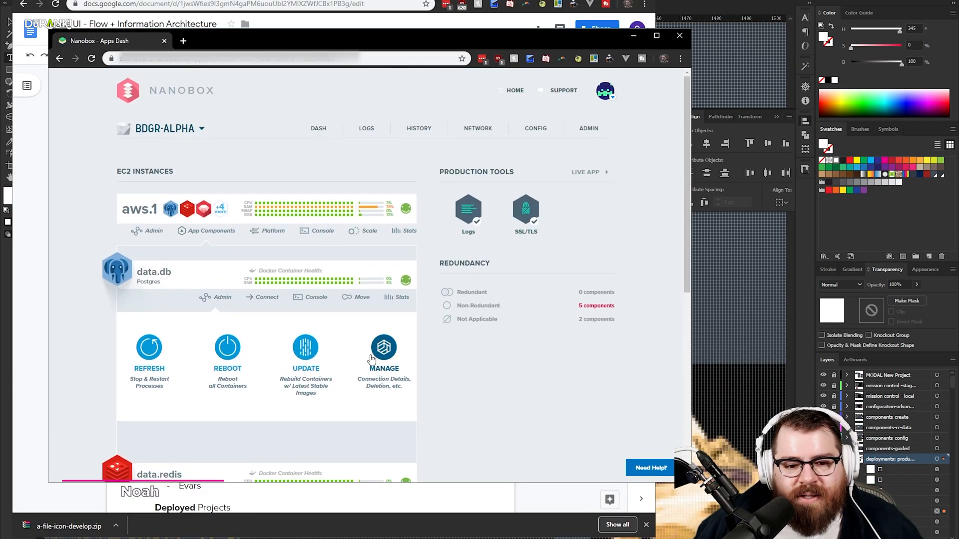
scroll(513, 342, down, 3)
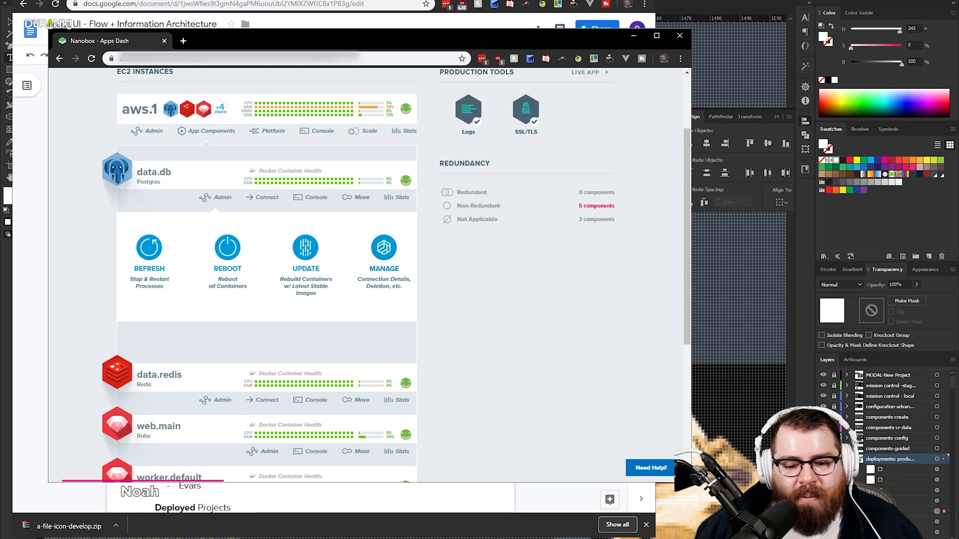
key(alt+Tab)
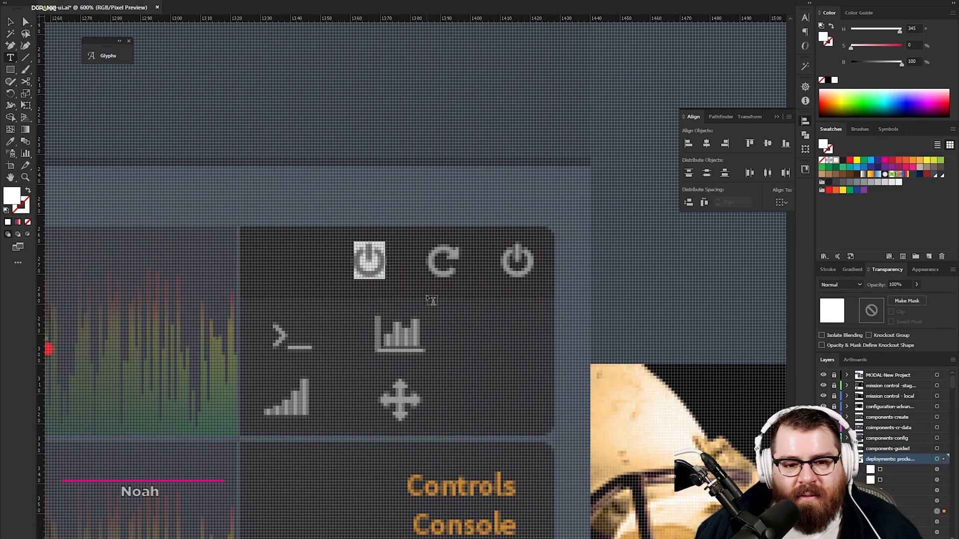
- Locate the DNS button's info glyph in the header icon row and activate the Type tool
scroll(307, 188, up, 2)
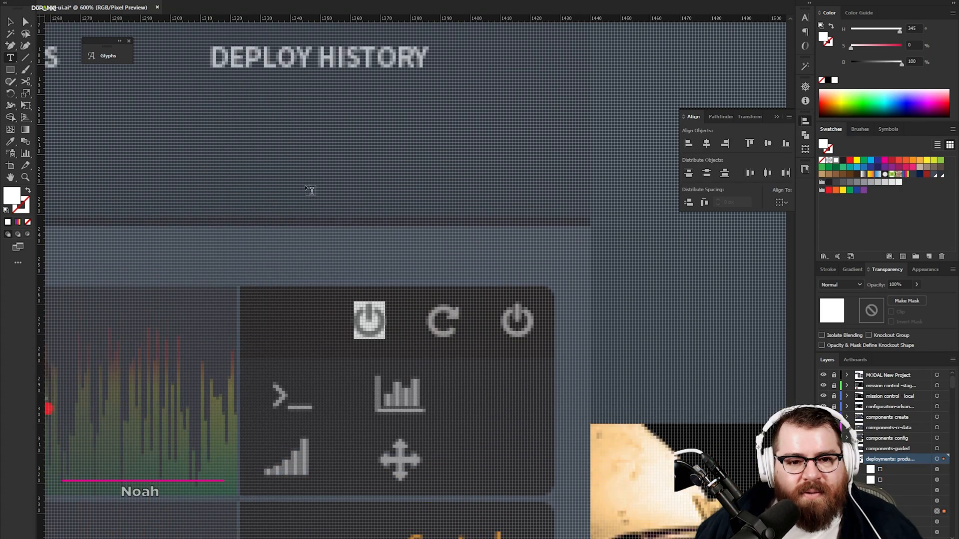
scroll(308, 188, up, 5)
scroll(308, 189, left, 10)
click(10, 23)
key(z)
alt+click(304, 225)
alt+click(304, 225)
click(336, 286)
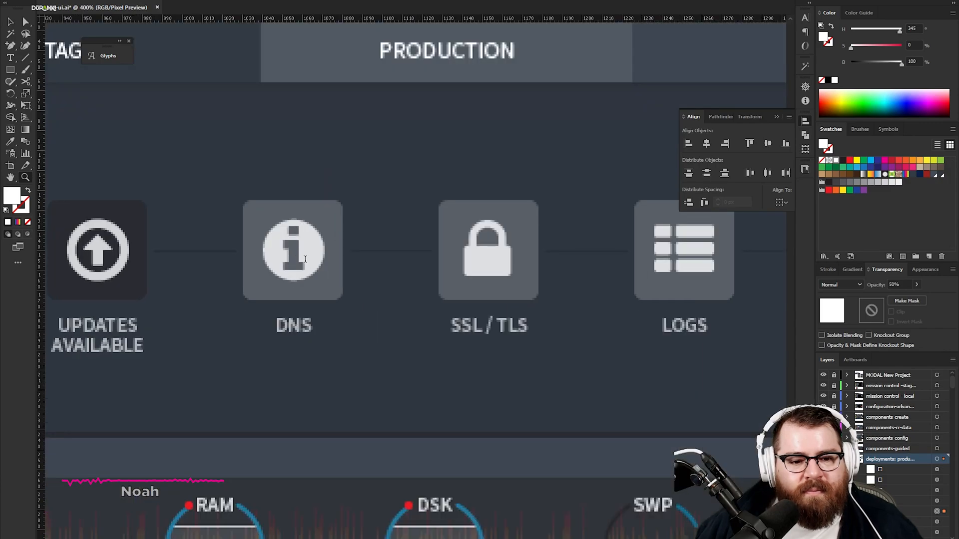
key(t)
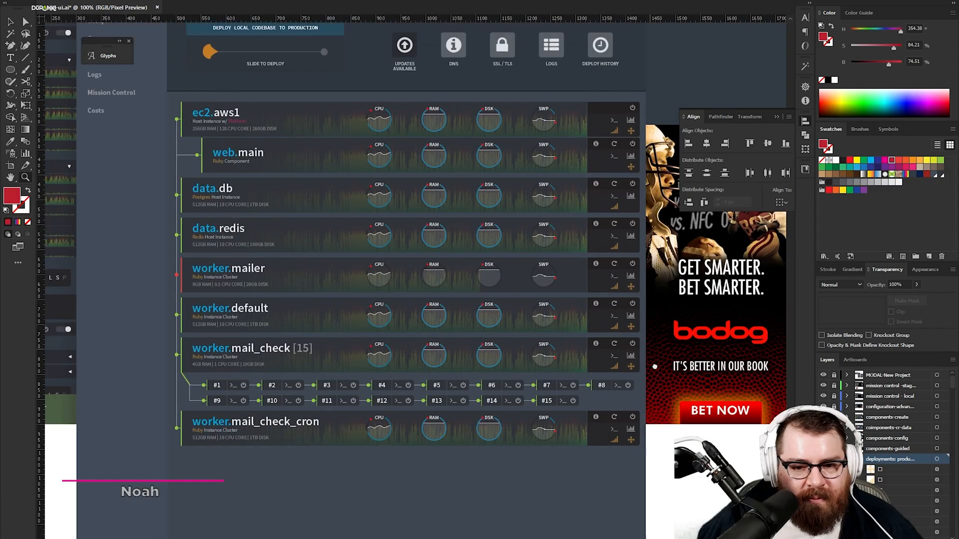
- Examine the overall production deployment layout with the icon controls on every host, component and worker card
drag(506, 316, 512, 336)
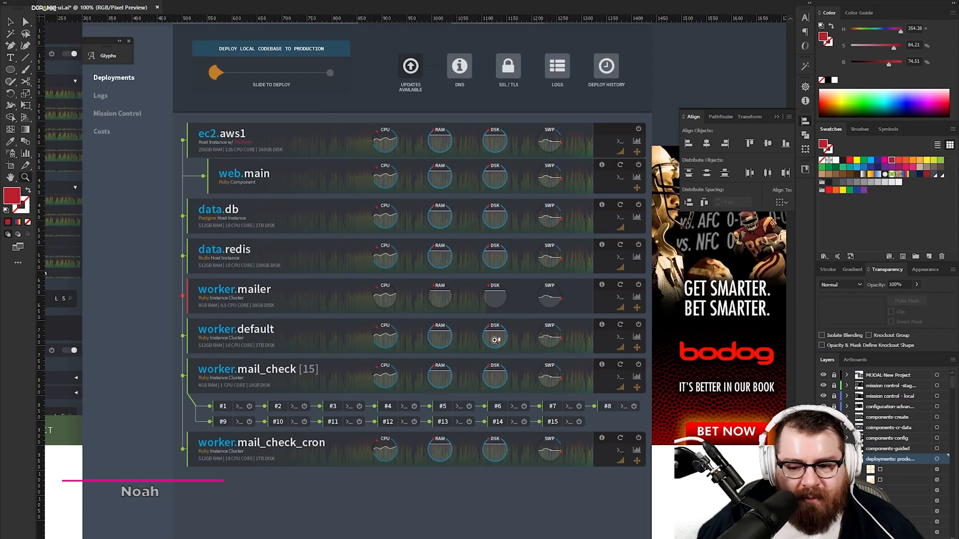
alt+click(491, 340)
alt+click(491, 340)
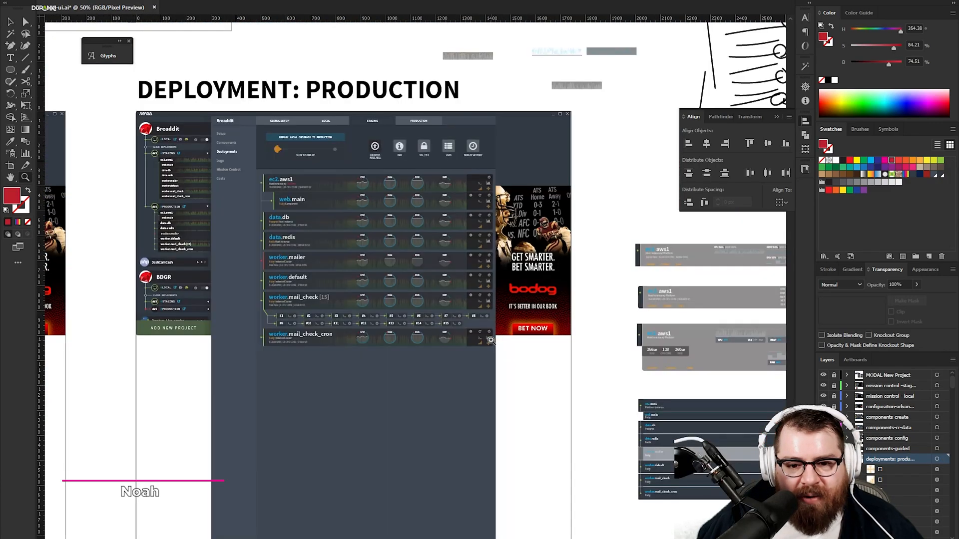
click(491, 340)
scroll(491, 340, up, 5)
scroll(490, 341, left, 6)
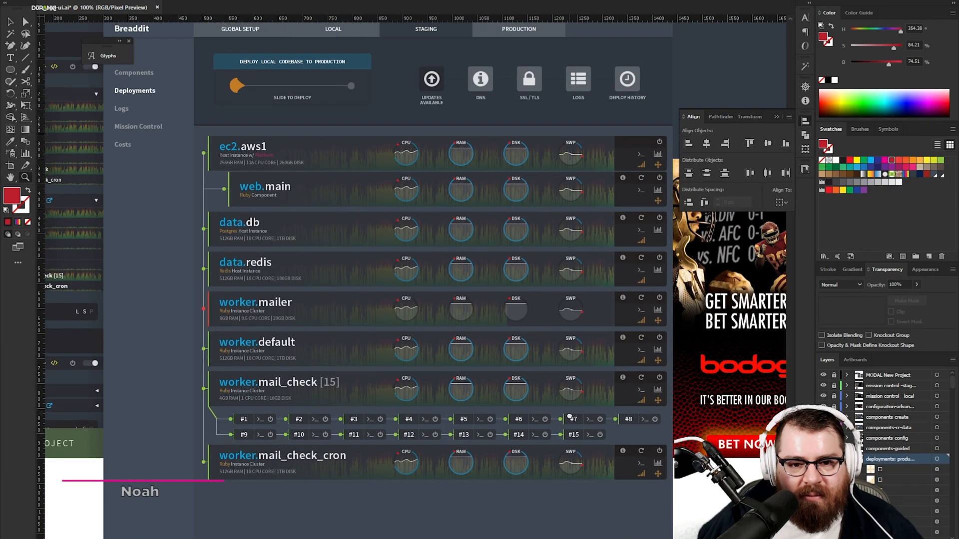
scroll(506, 307, up, 1)
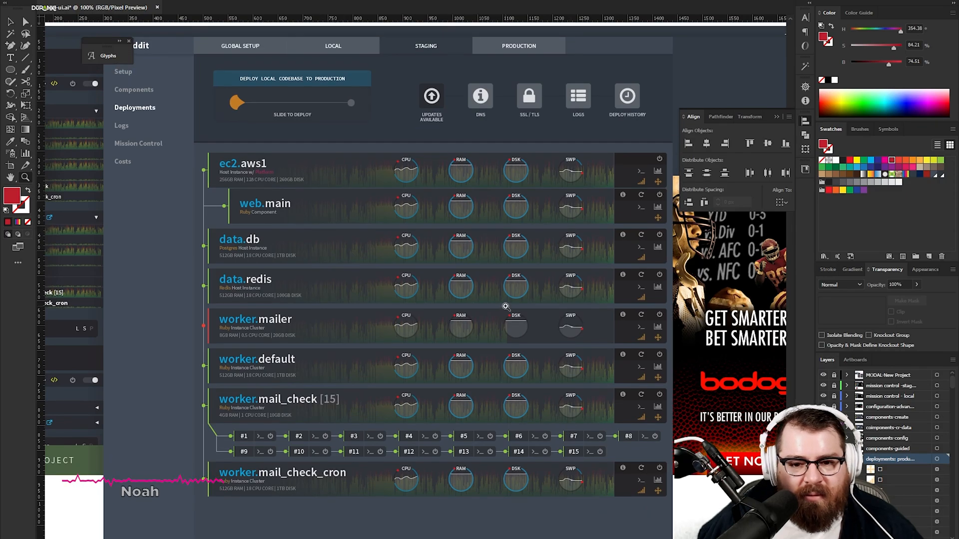